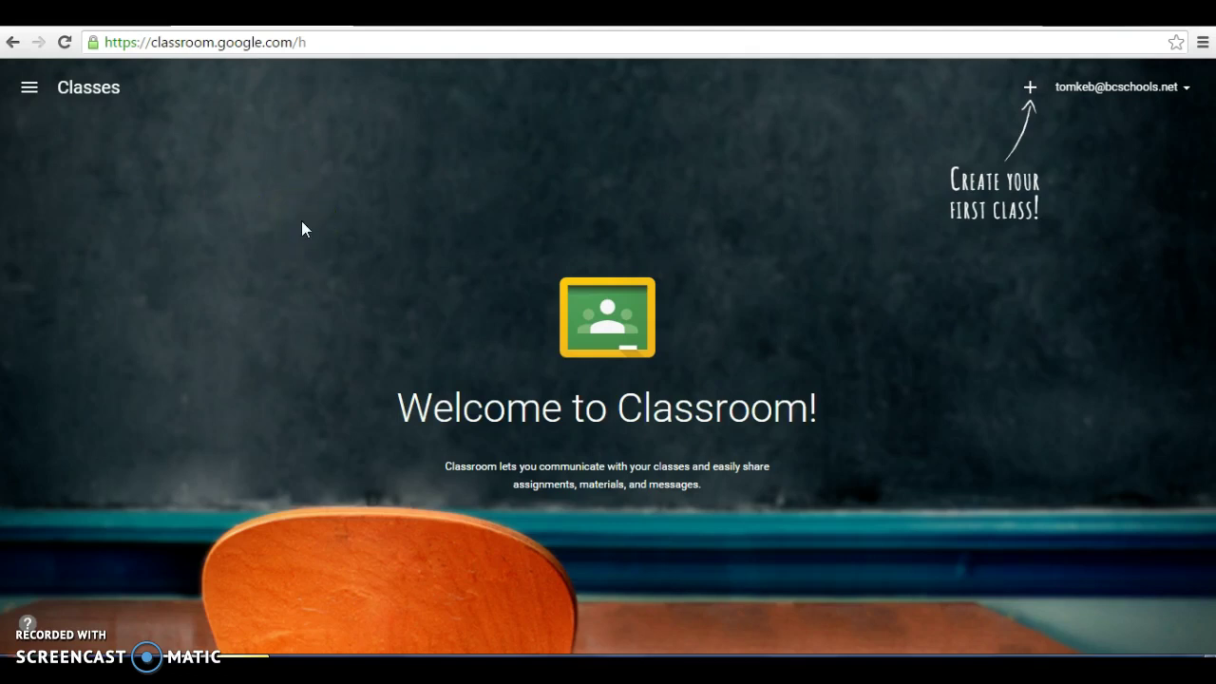
Step: Create a class named "U.S. History - 2" with section 1
click(1030, 92)
click(1048, 155)
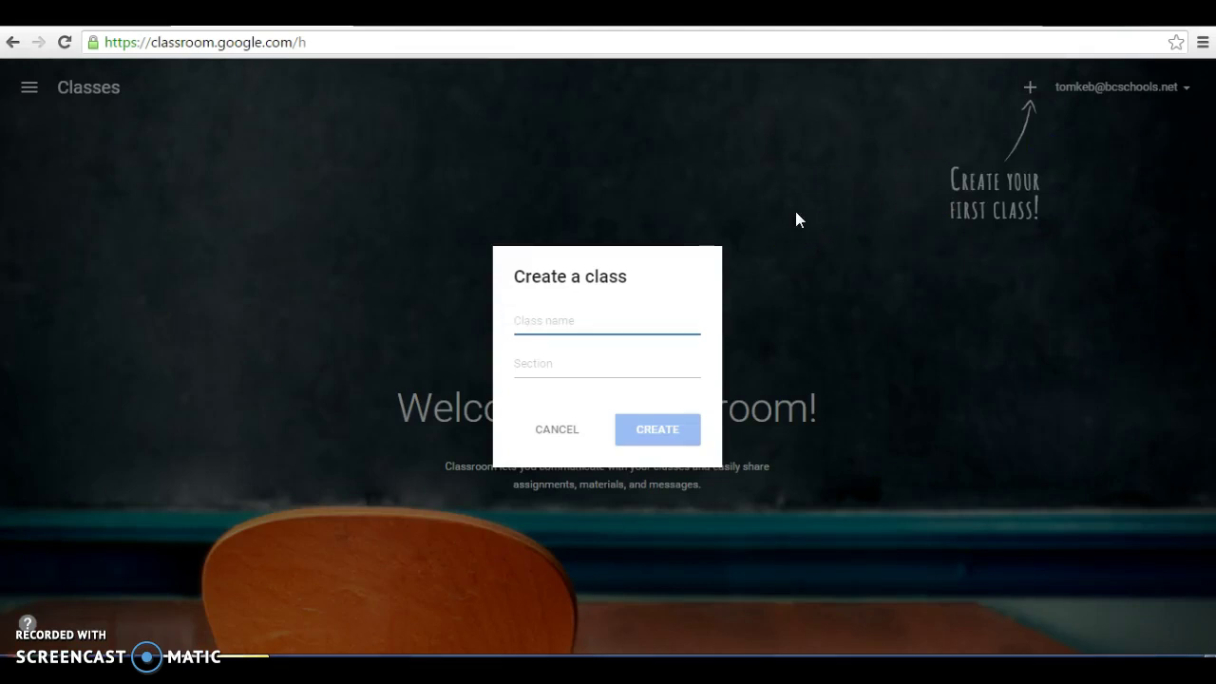
text(U.S)
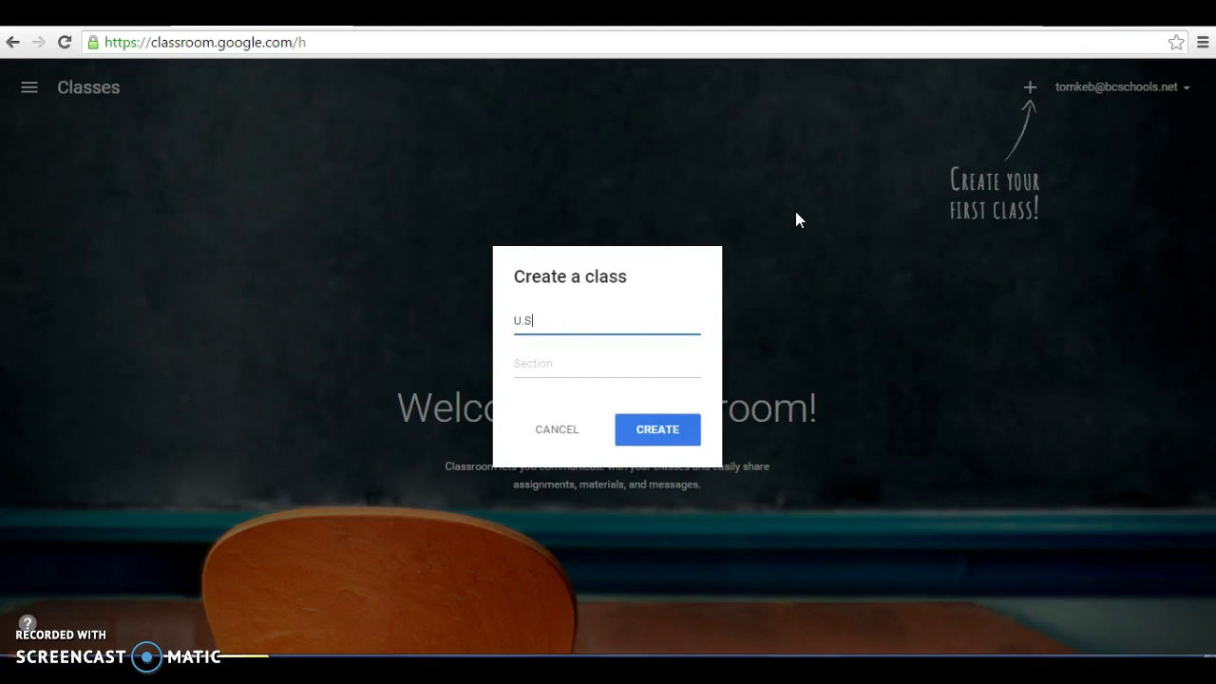
text(. History - 2)
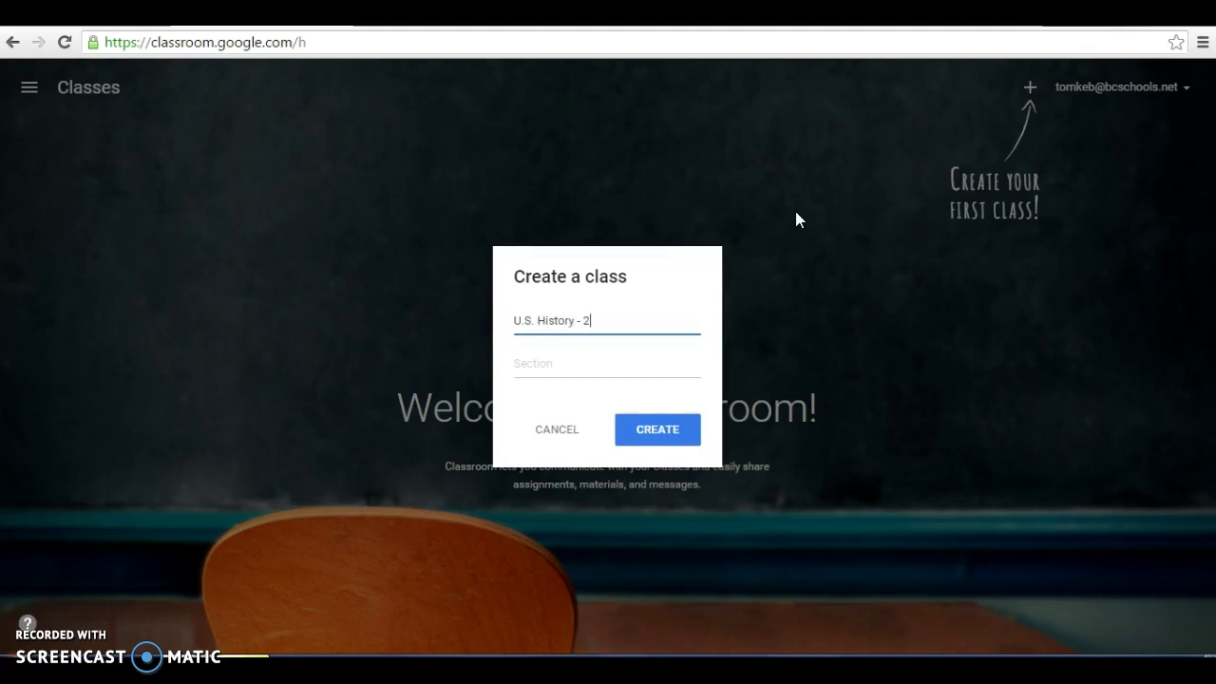
click(593, 352)
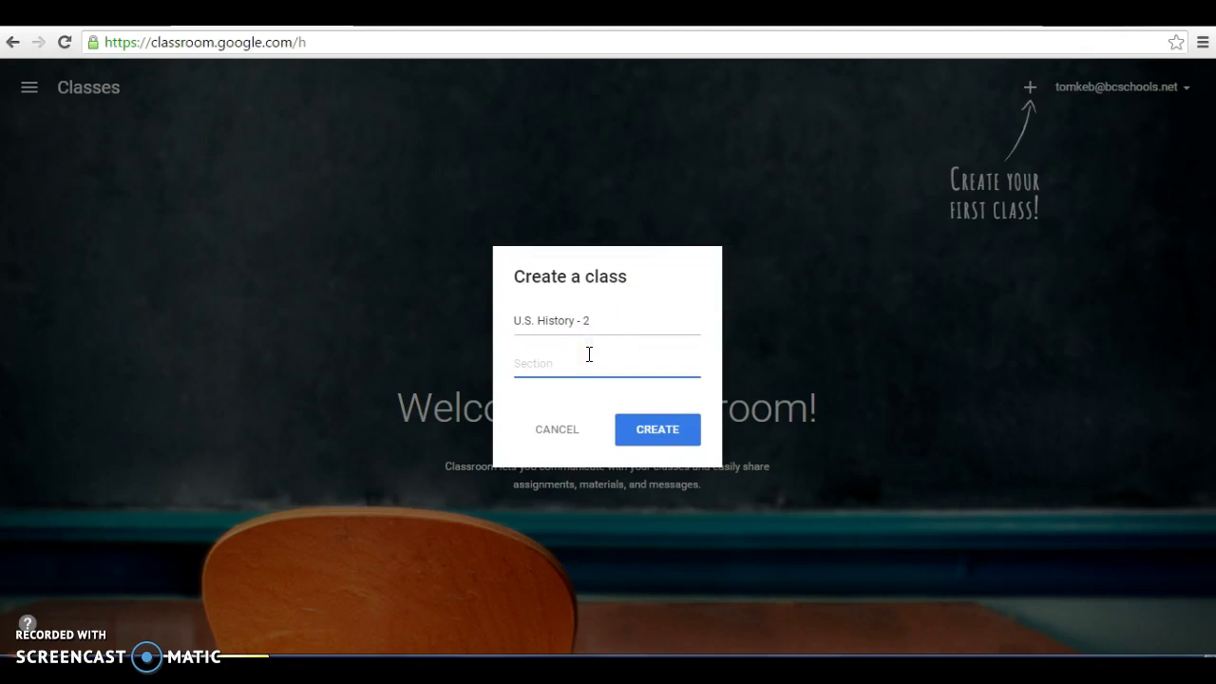
text(1)
click(653, 434)
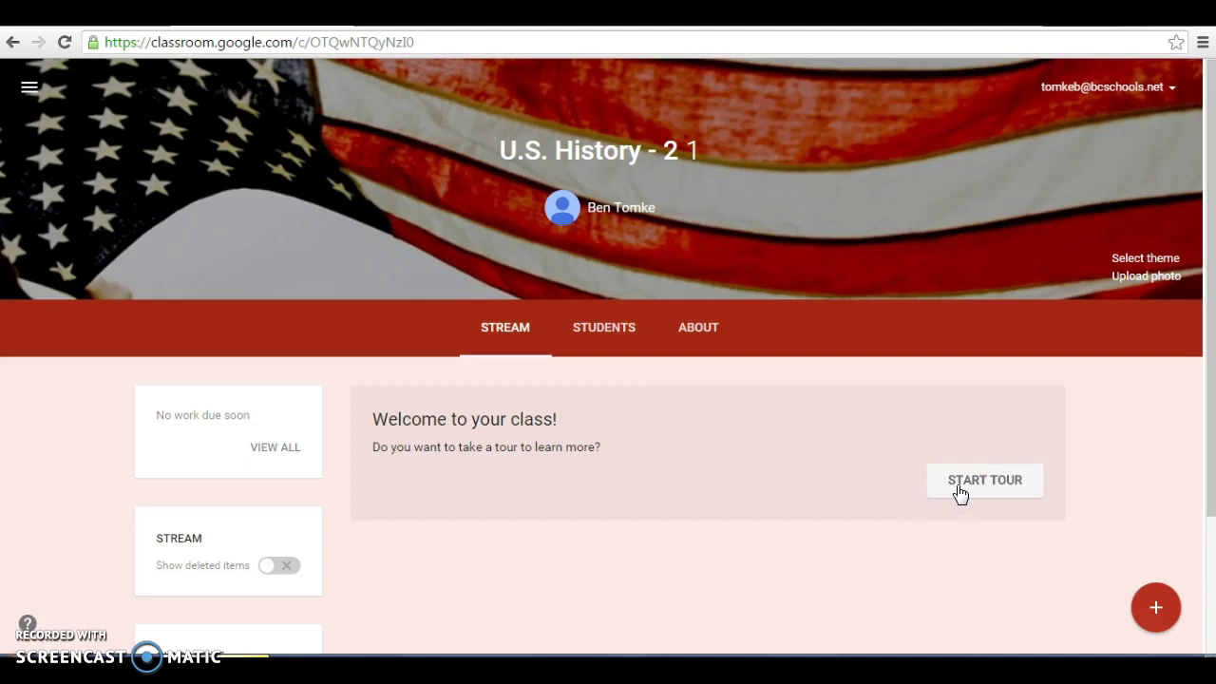
Step: Review the class's student roster page with its join code and invitation option, and return to the class stream
click(940, 491)
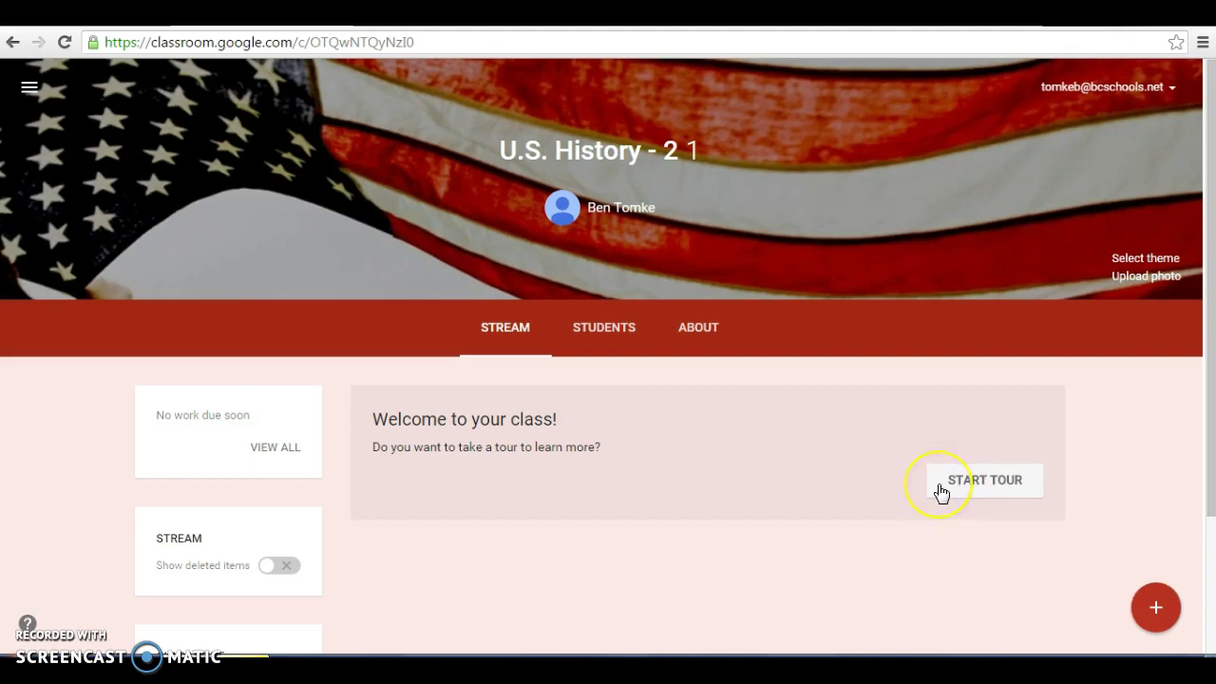
click(588, 332)
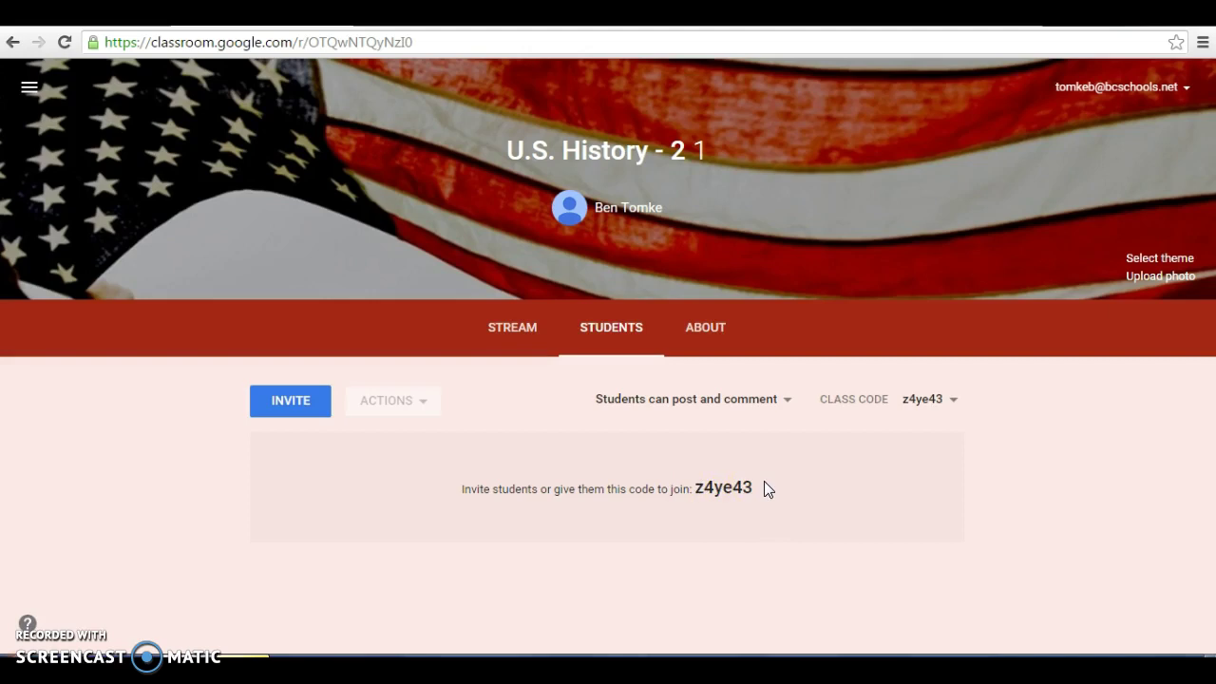
click(663, 490)
click(276, 404)
click(529, 338)
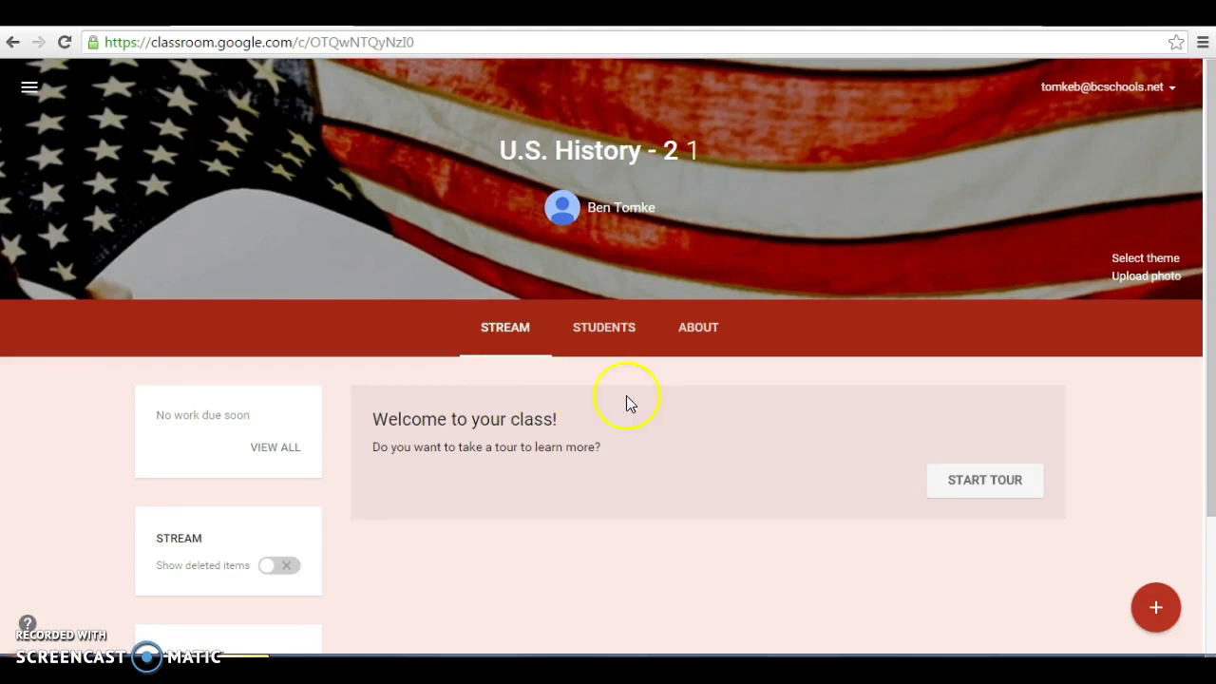
Step: Create a new assignment in the class stream titled "Vietnam War Webquest"
click(1150, 606)
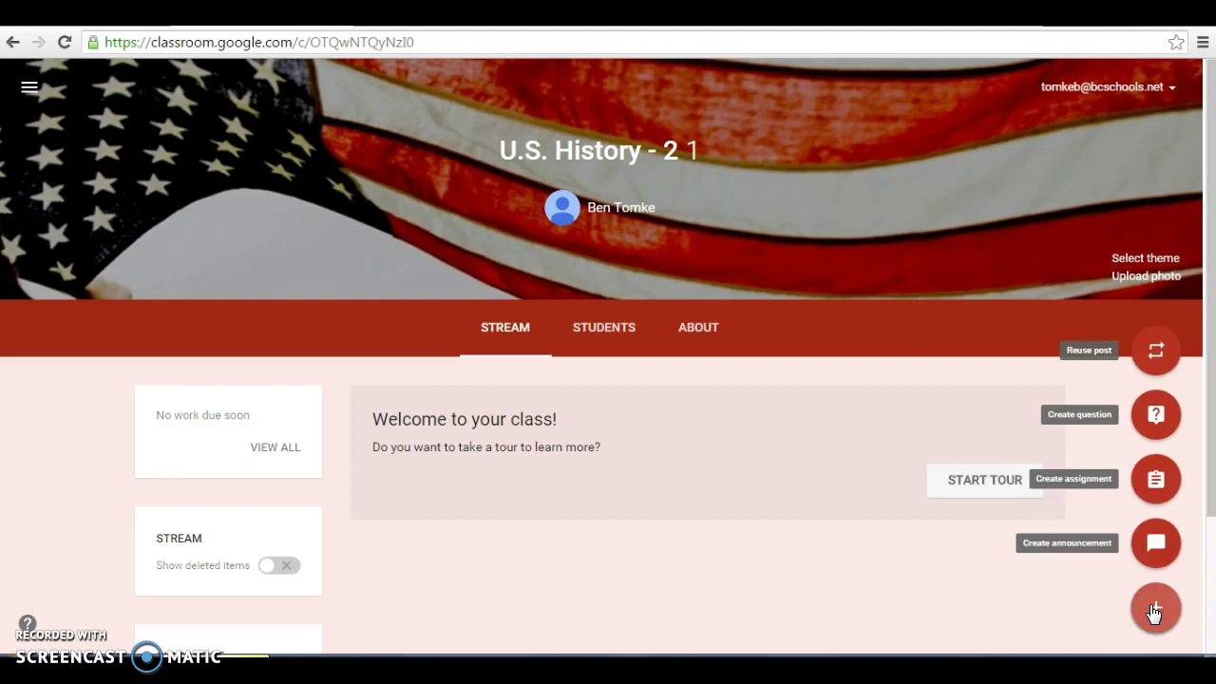
click(1155, 418)
click(1158, 482)
click(1155, 483)
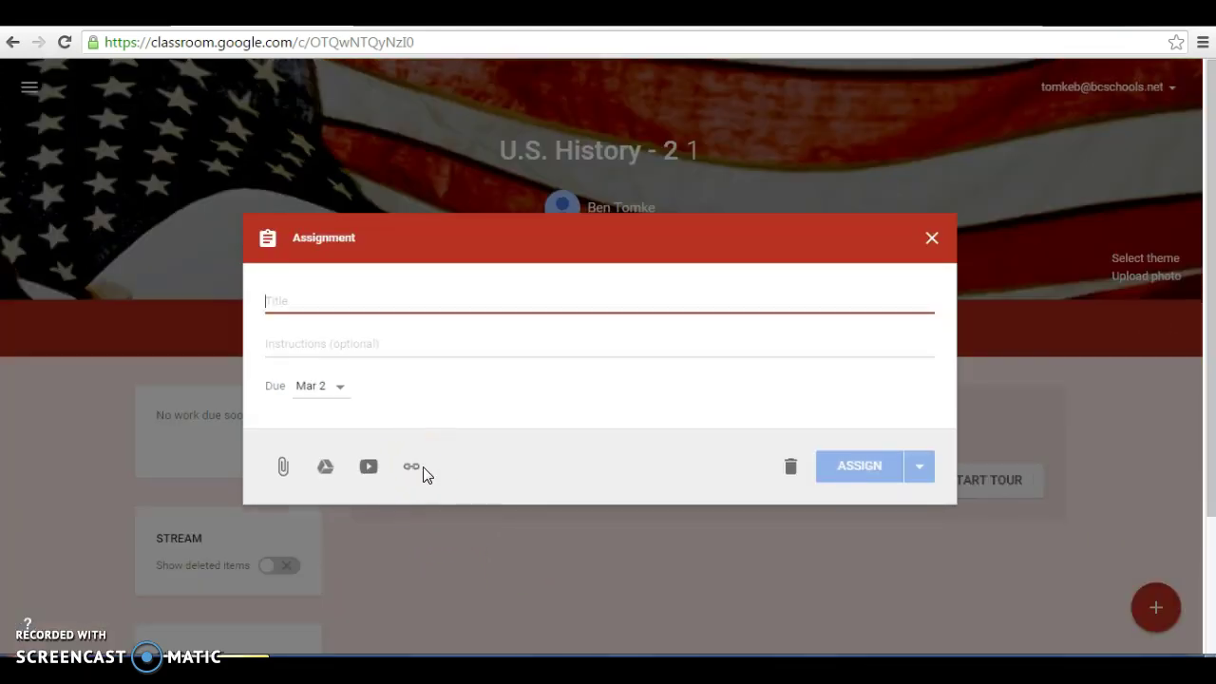
text(Vietnam)
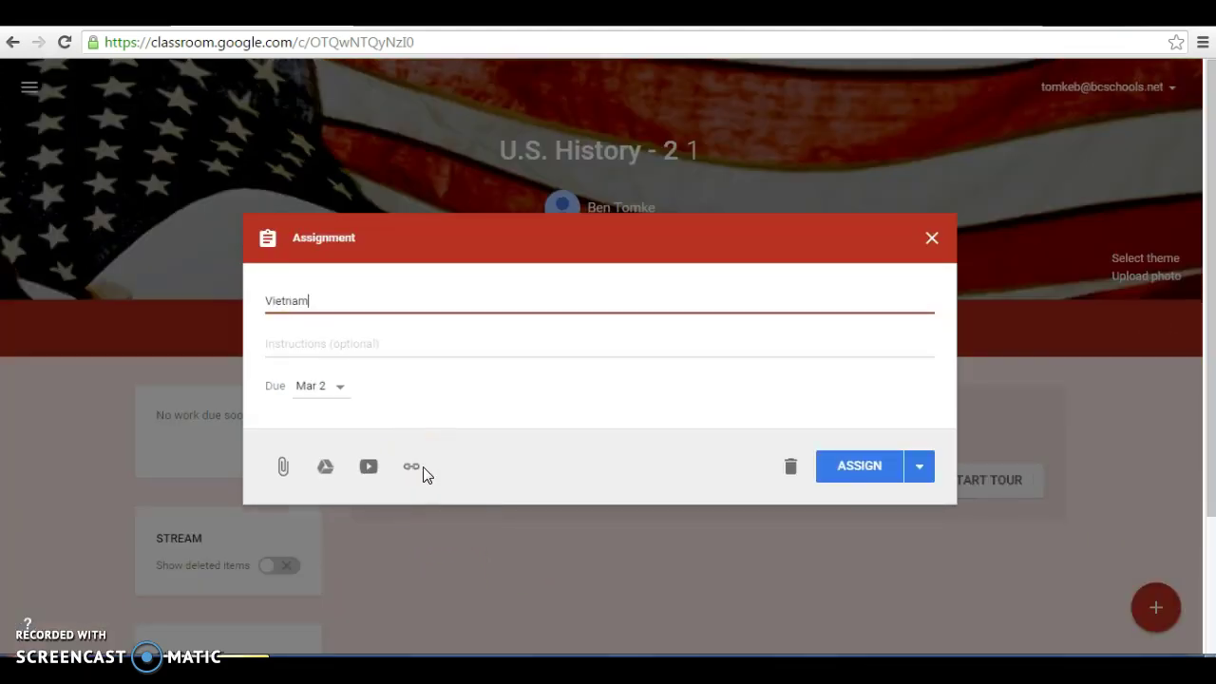
text( War Webquest)
Step: Add the instructions "Complete the attached assignment and submit via Google Classroom." and check the assignment's due date and time options
click(367, 348)
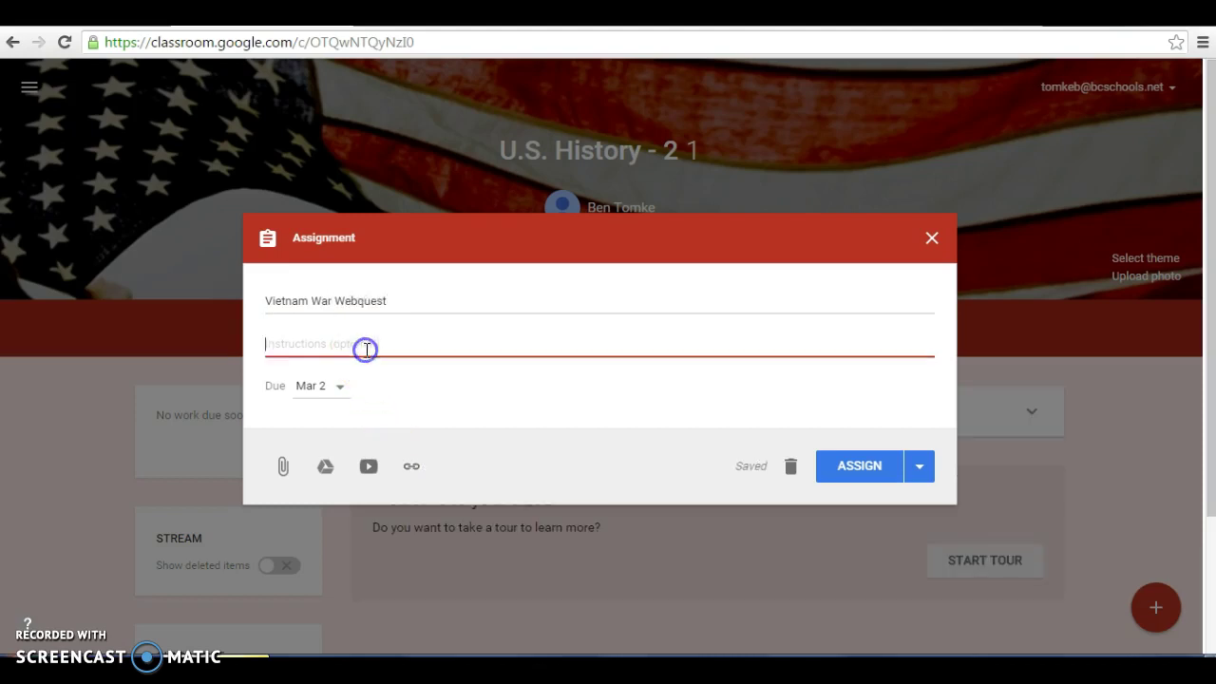
text(Co)
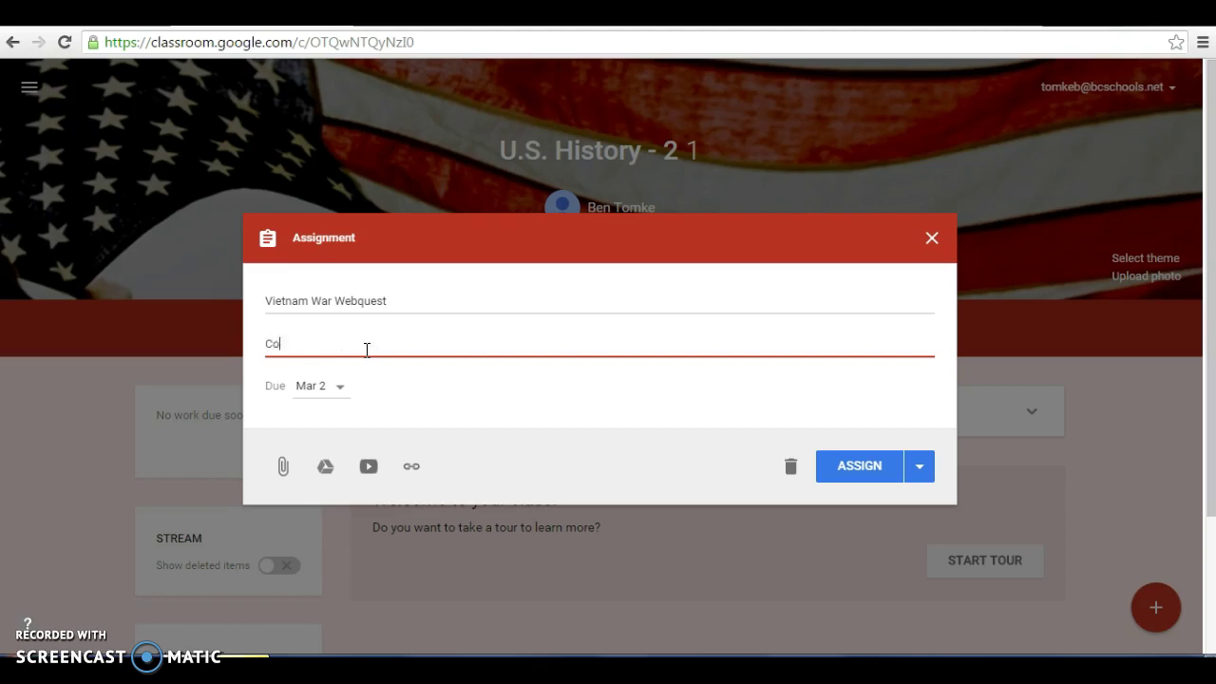
text(mplete the attached assignme)
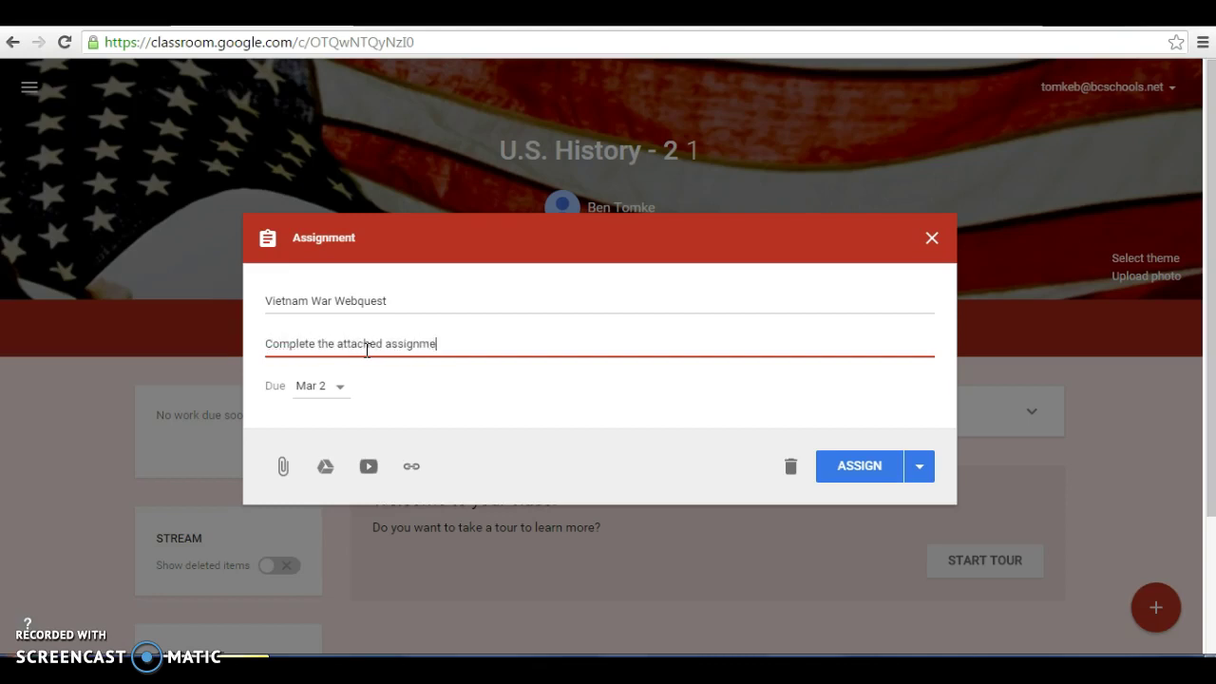
text(nt and submit via Google Classroom.)
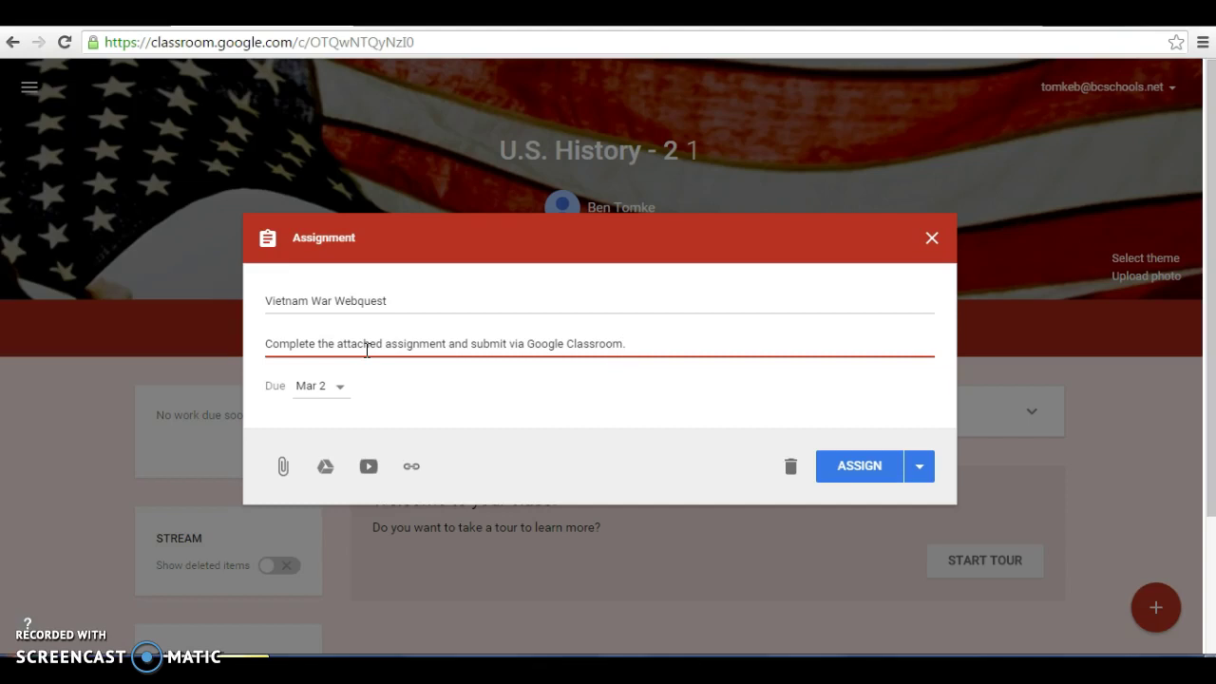
click(323, 391)
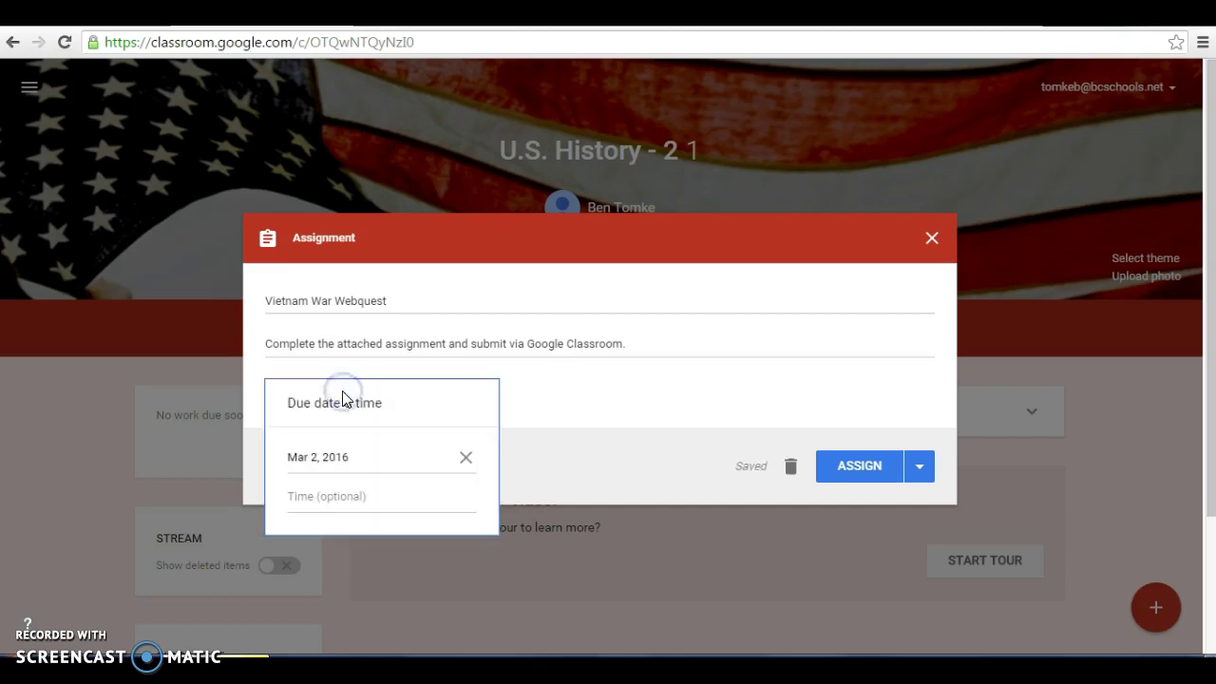
click(561, 417)
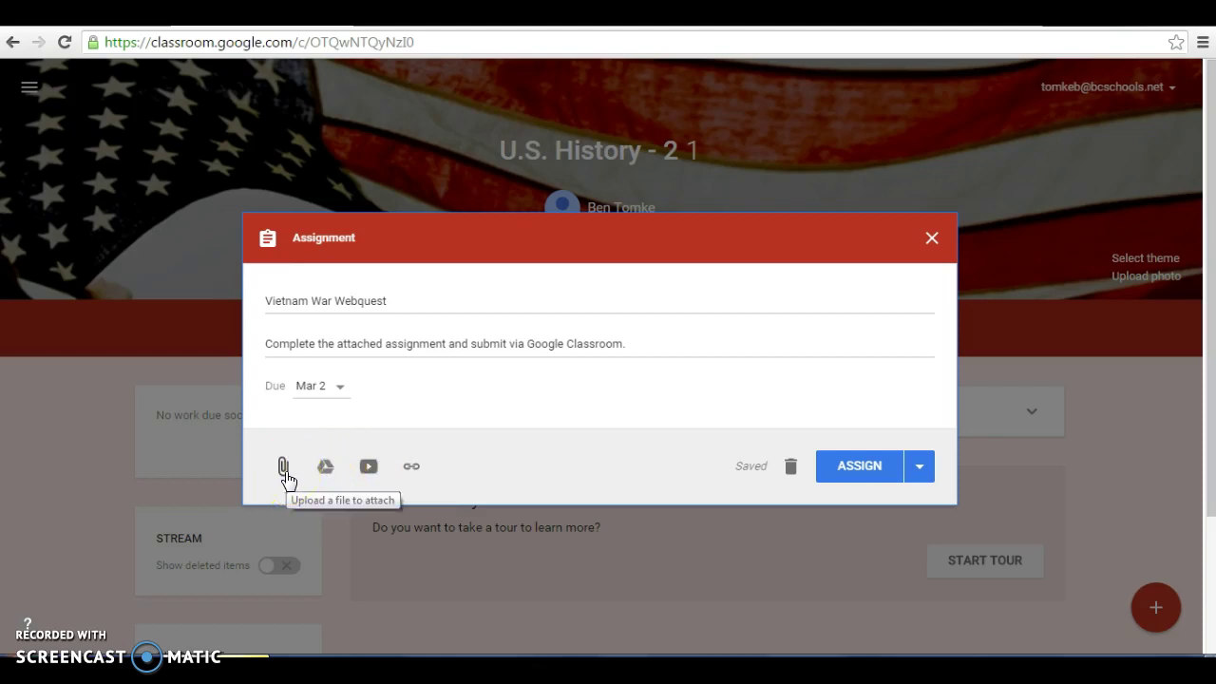
Step: Attach the Vietnam War Webquest document from the Drive folder U.S. History > Chapter 16: Vietnam War to the assignment
click(326, 470)
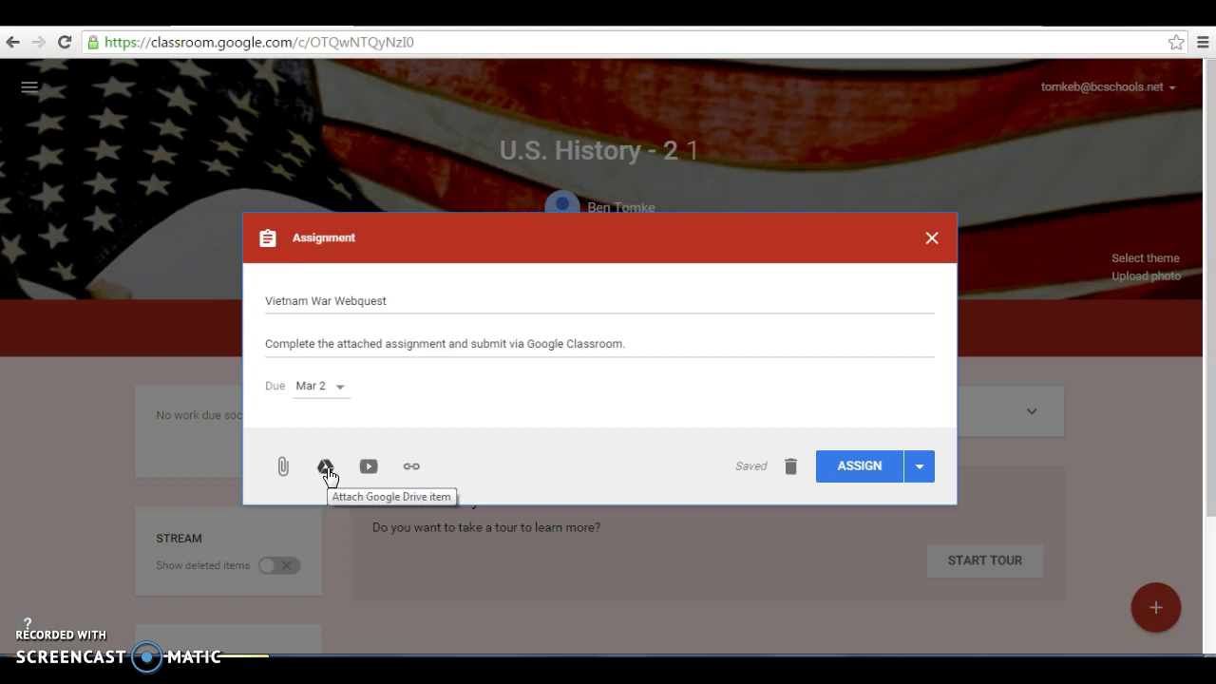
click(370, 471)
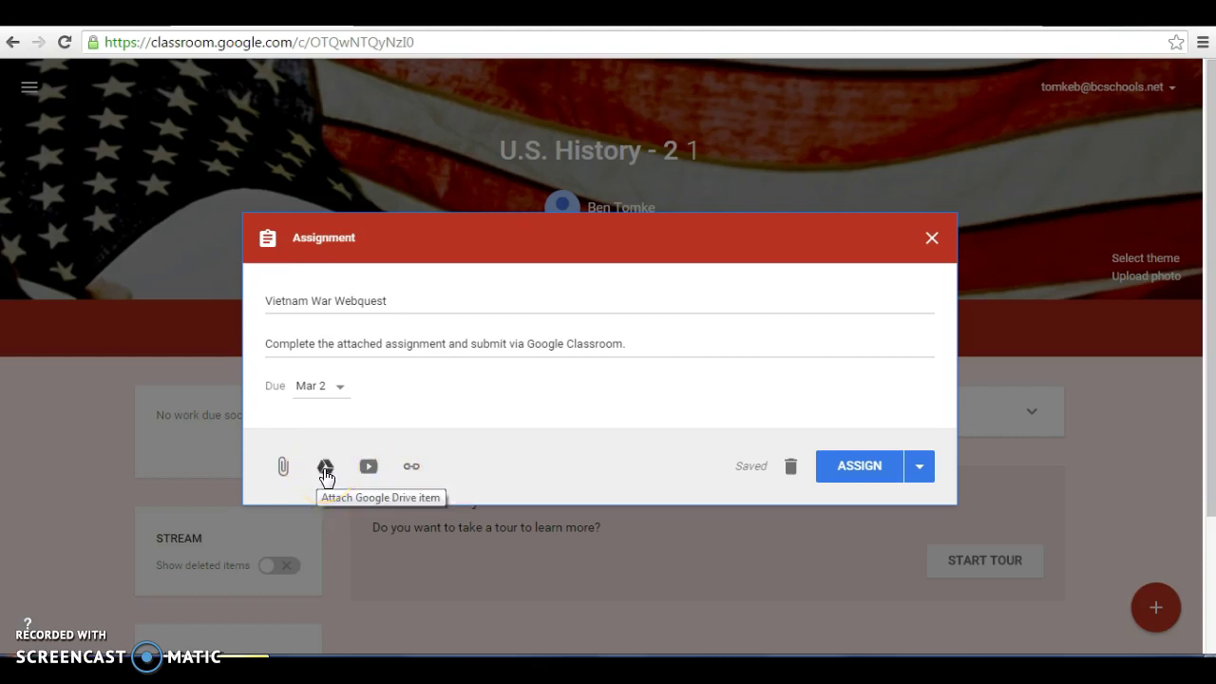
click(325, 469)
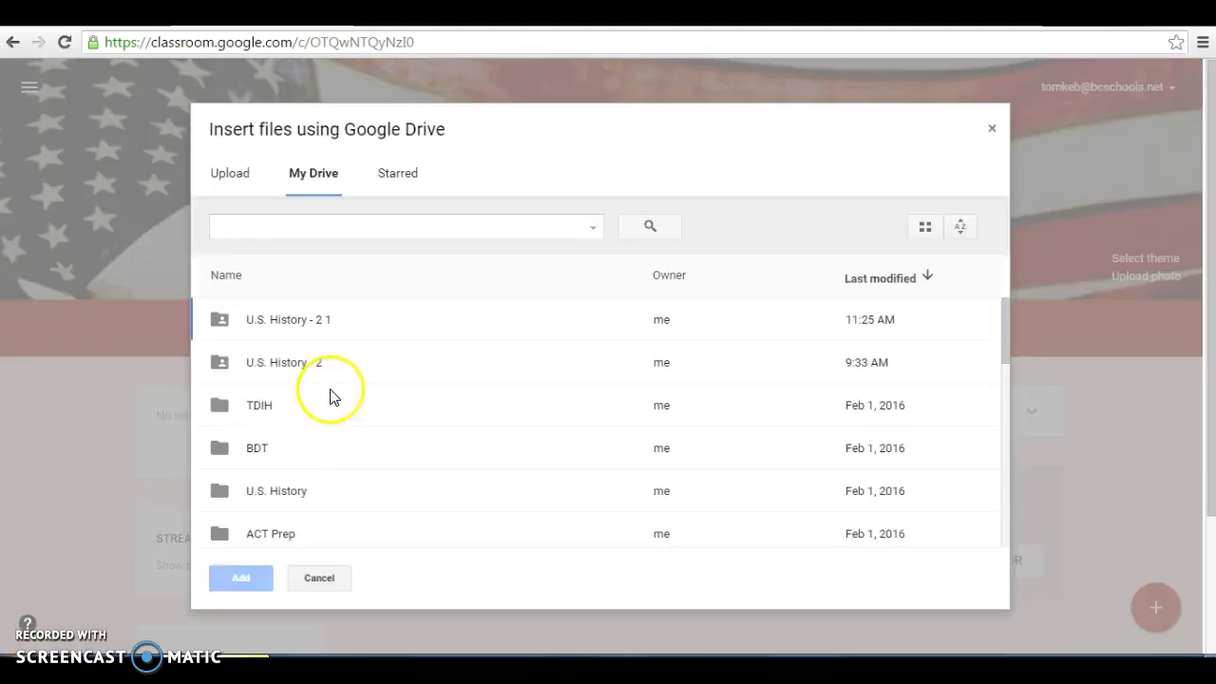
double_click(277, 498)
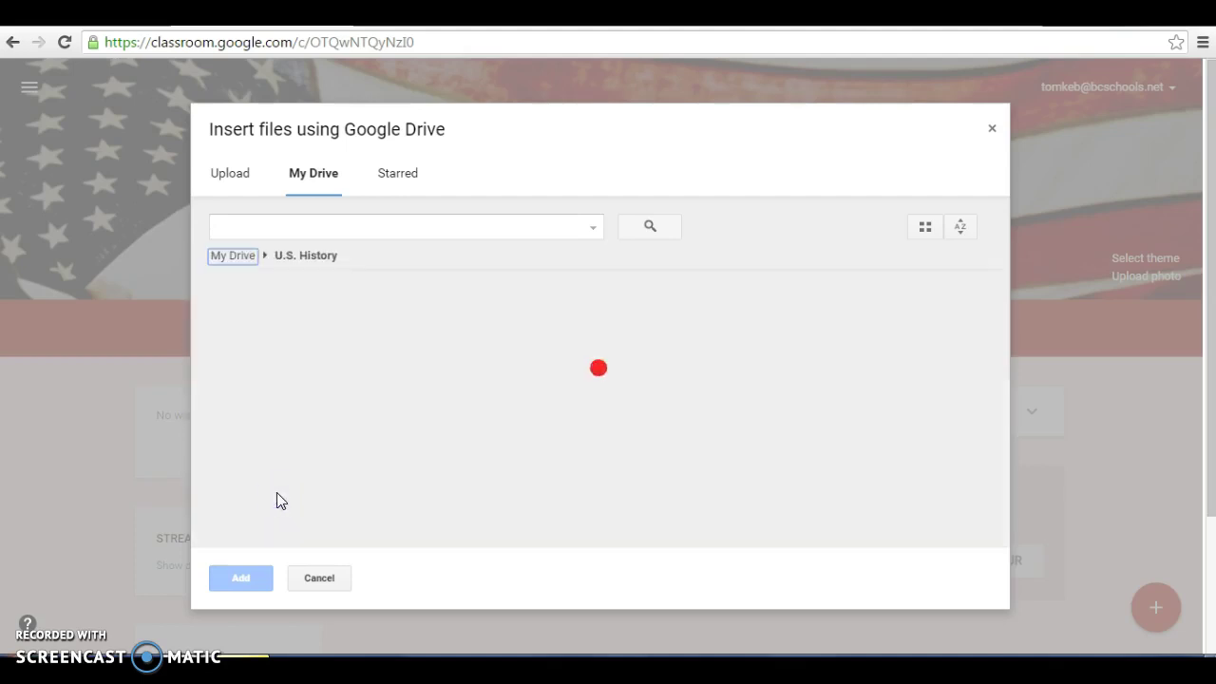
double_click(332, 339)
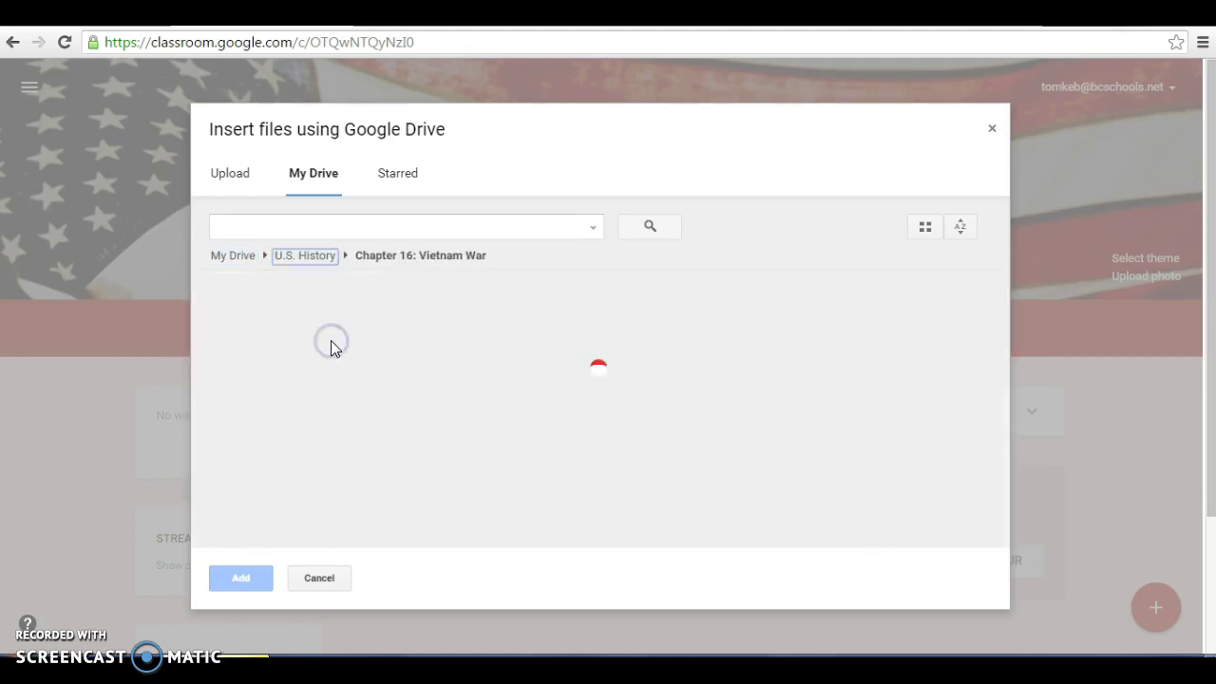
click(332, 344)
double_click(331, 344)
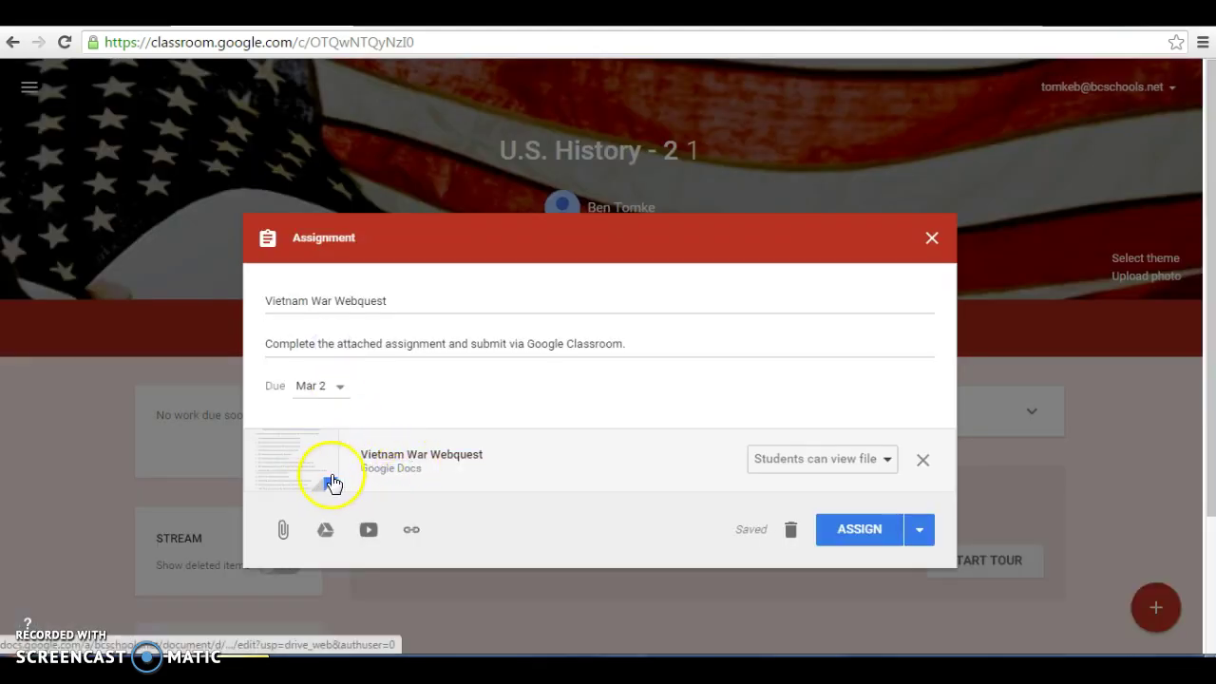
Step: Set the attached document to "Make a copy for each student" and assign the work to the class
click(884, 464)
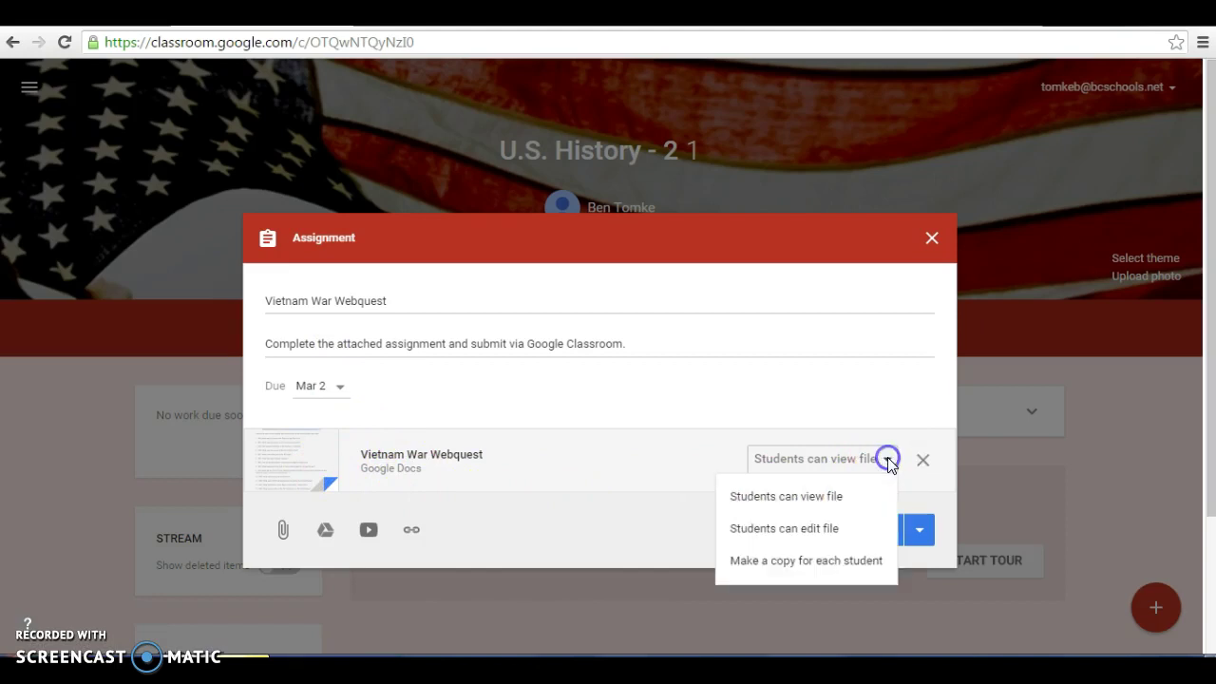
click(785, 562)
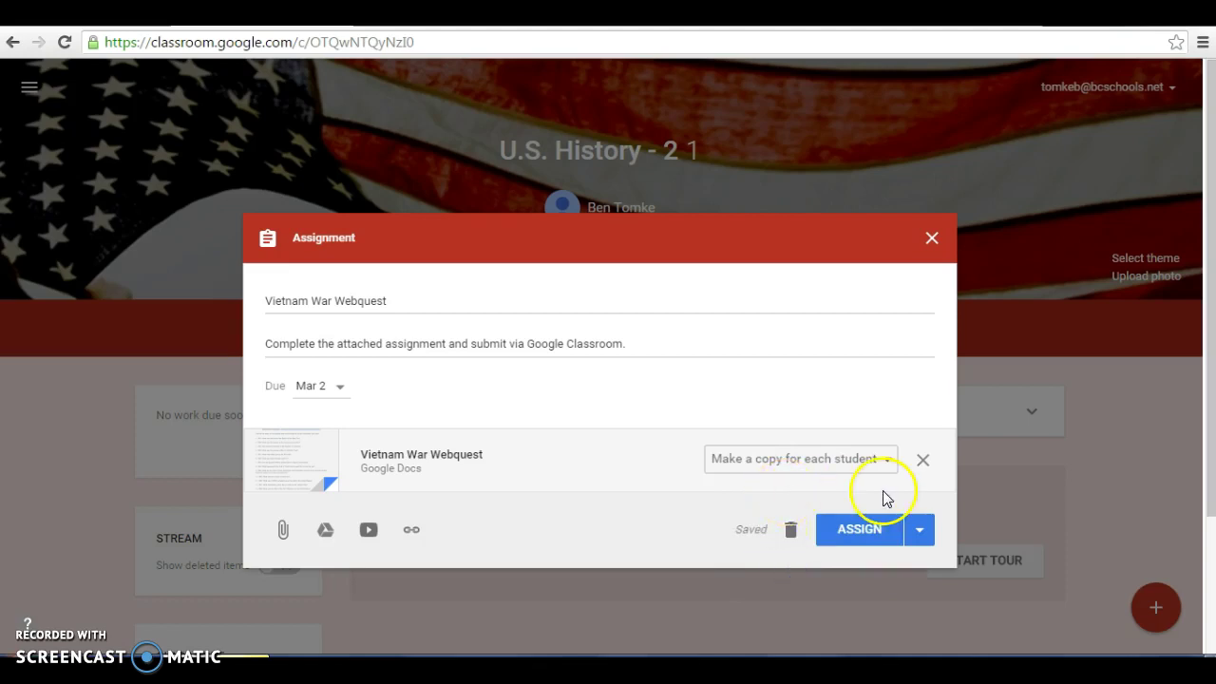
click(856, 538)
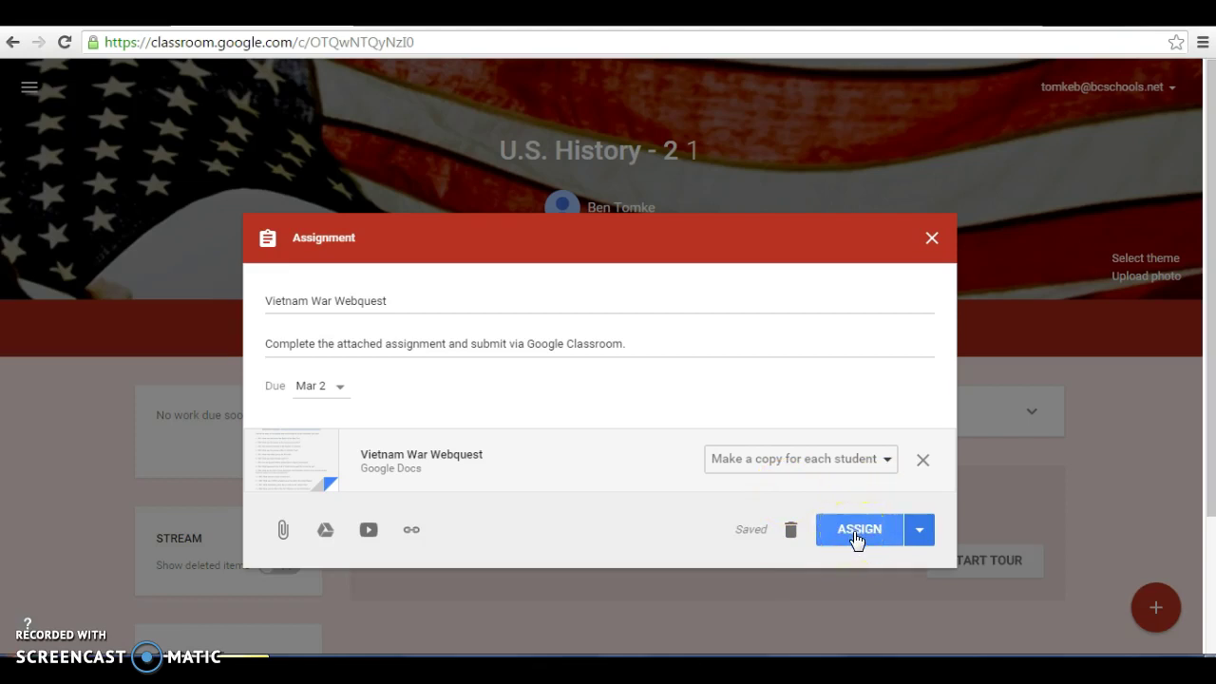
click(855, 537)
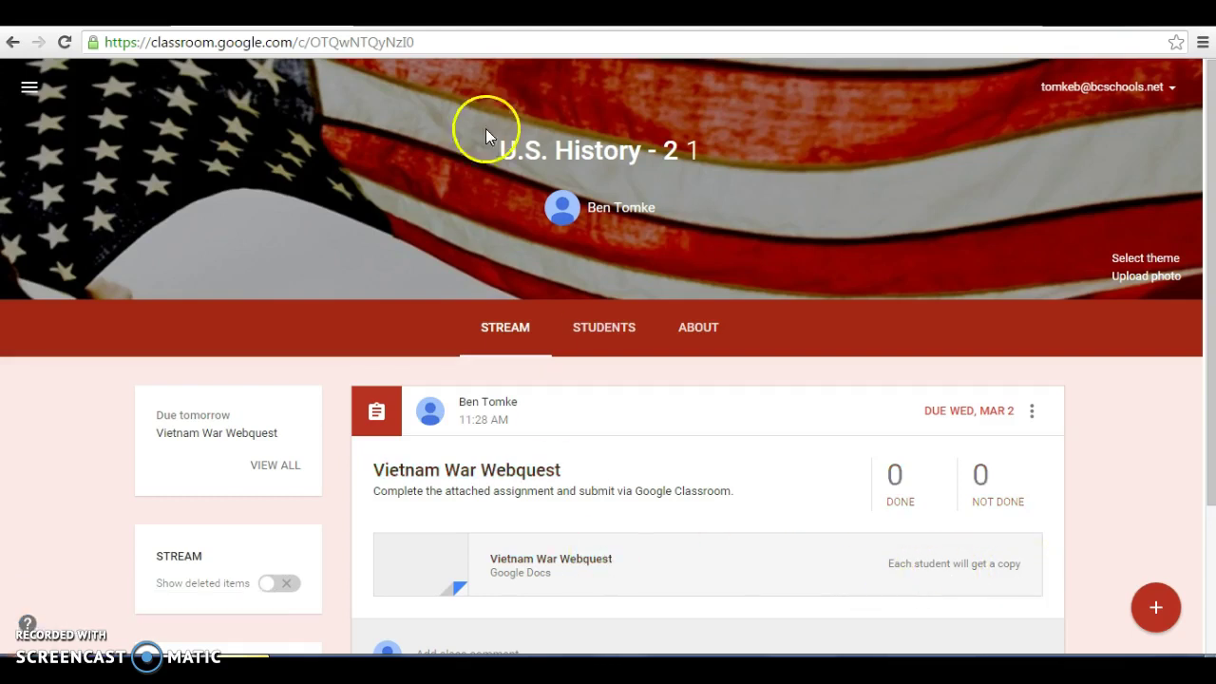
Step: Switch to the Vietnam War Webquest document in Google Docs and look through its website link and questions
key(ctrl+Tab)
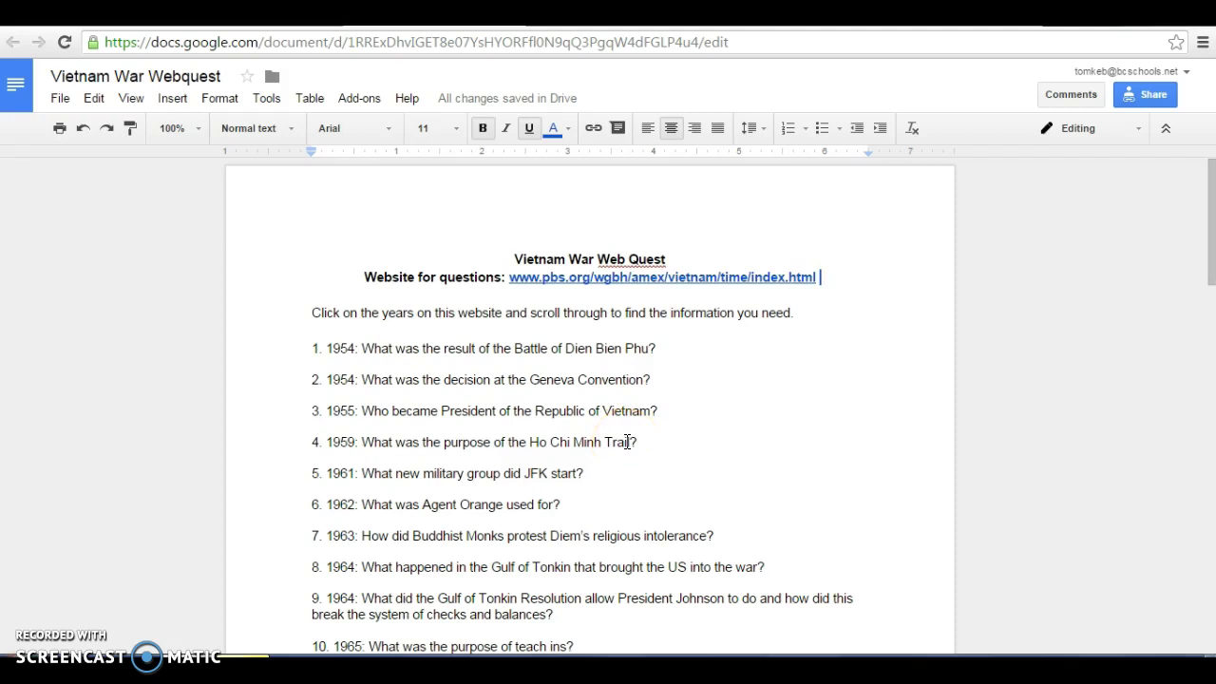
click(641, 447)
scroll(641, 446, down, 2)
scroll(641, 446, down, 5)
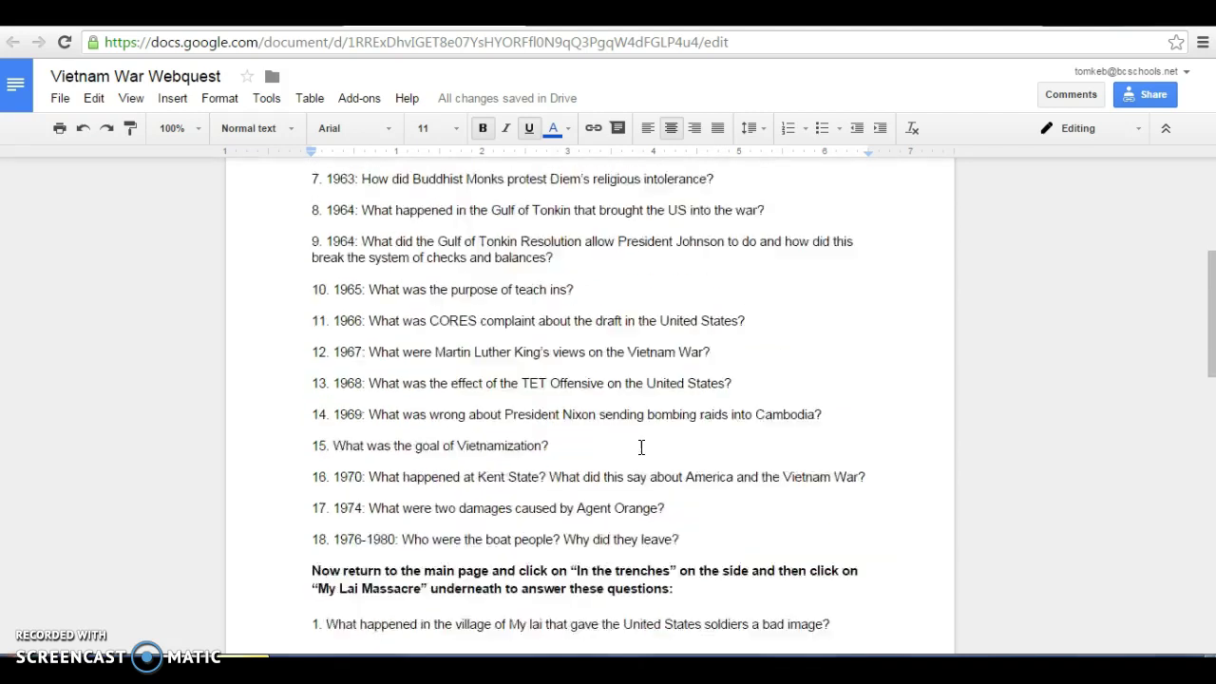
scroll(641, 446, down, 3)
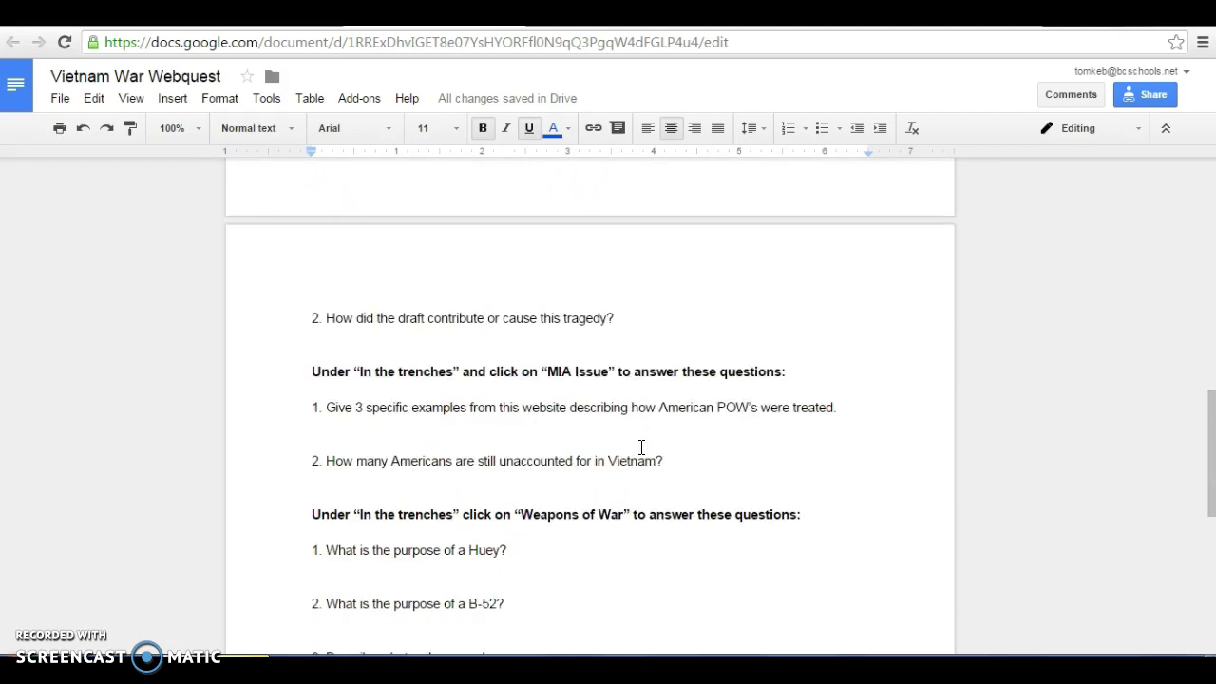
scroll(641, 446, up, 7)
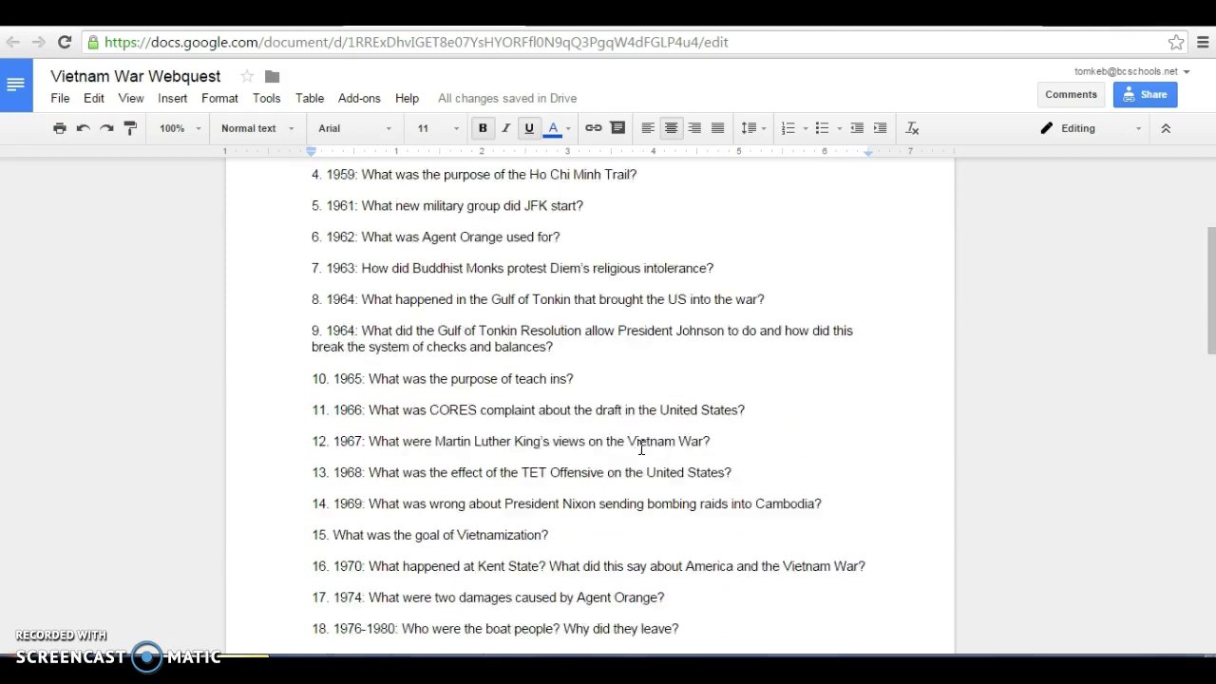
scroll(641, 448, up, 1)
scroll(641, 448, up, 2)
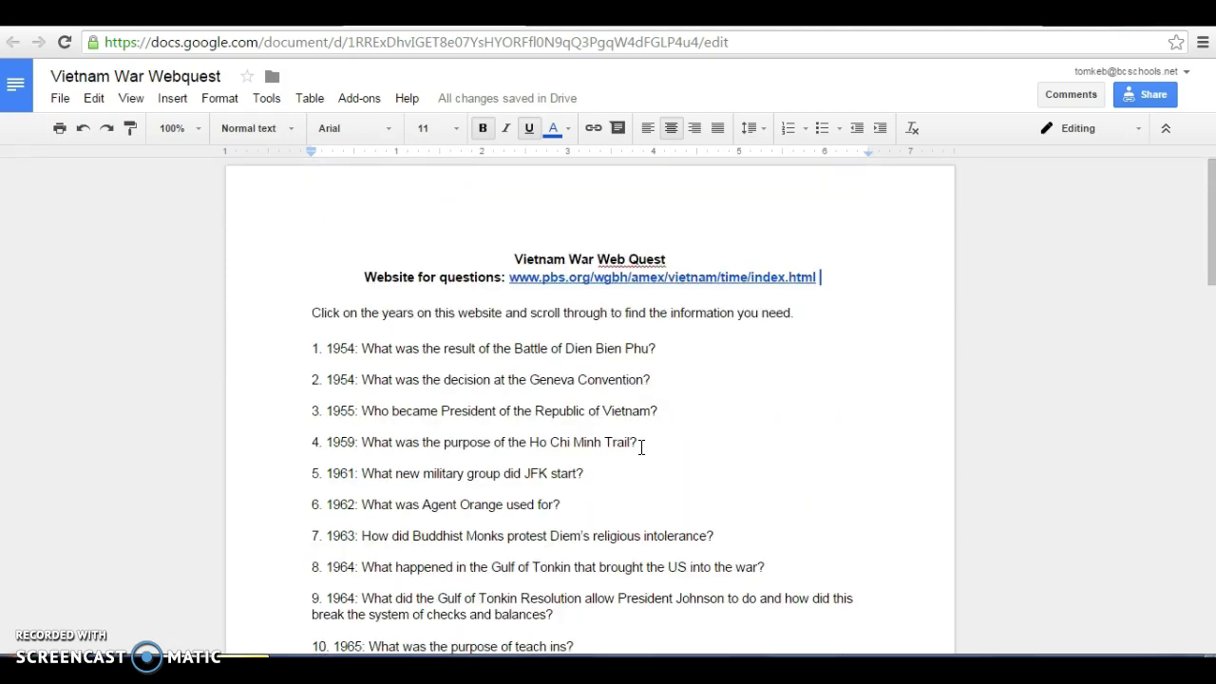
click(632, 408)
Step: Switch to the PBS Vietnam Online timeline page and look through the 1945-1950 entries
click(589, 14)
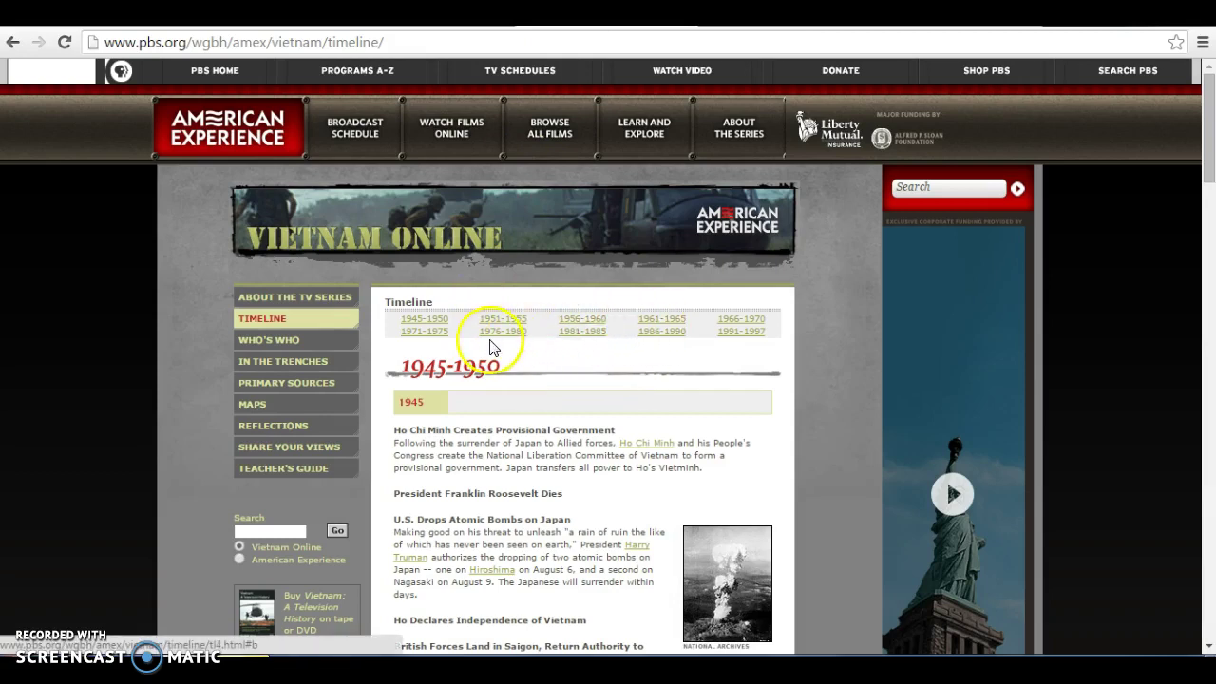
scroll(570, 479, down, 2)
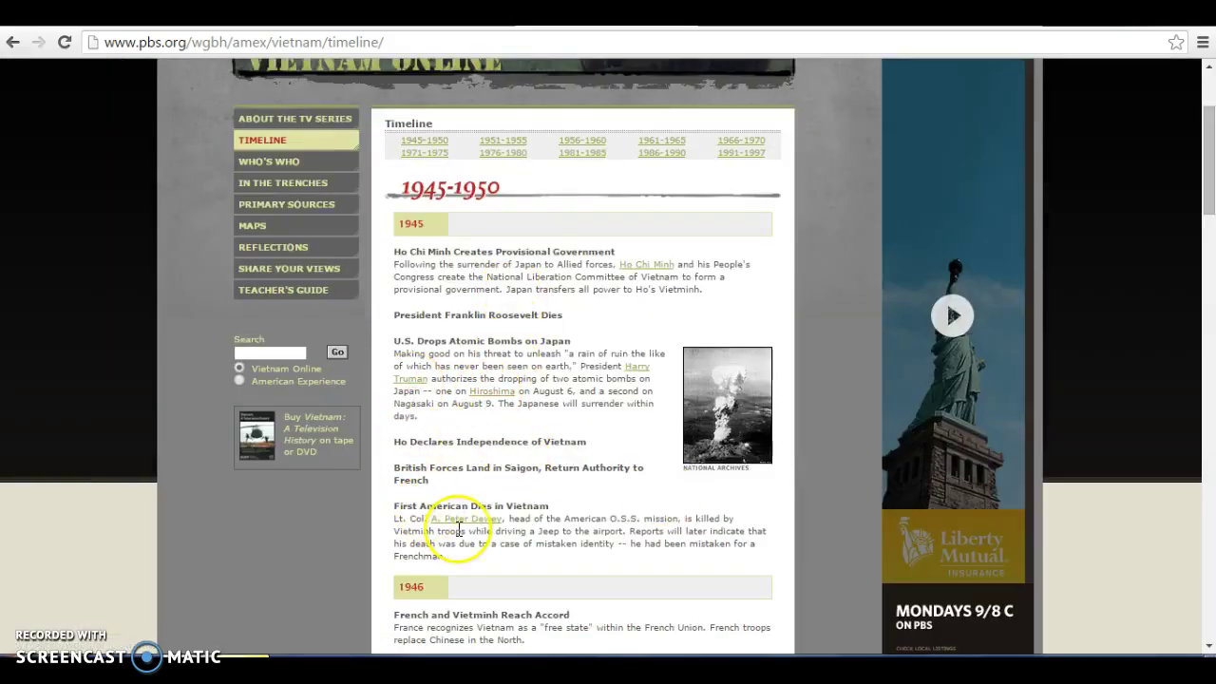
scroll(521, 501, down, 2)
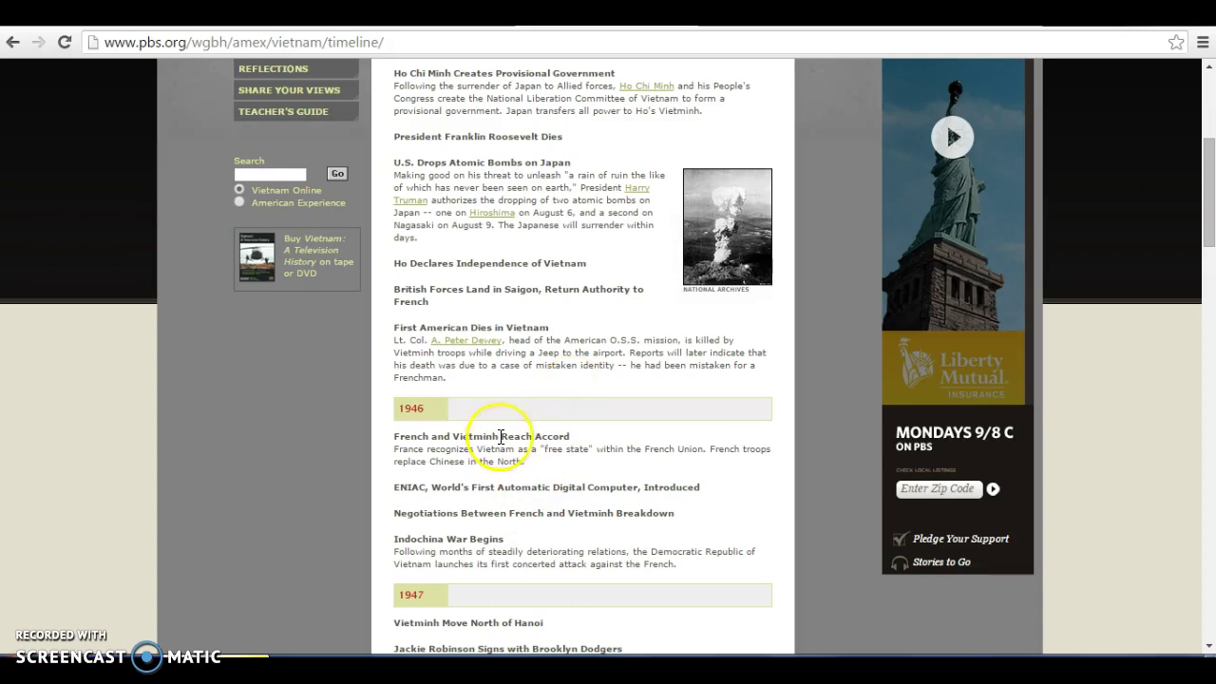
Step: Go back to the start of the PBS timeline and switch to the Vietnam War Webquest document in Google Docs to review its questions
scroll(570, 422, up, 4)
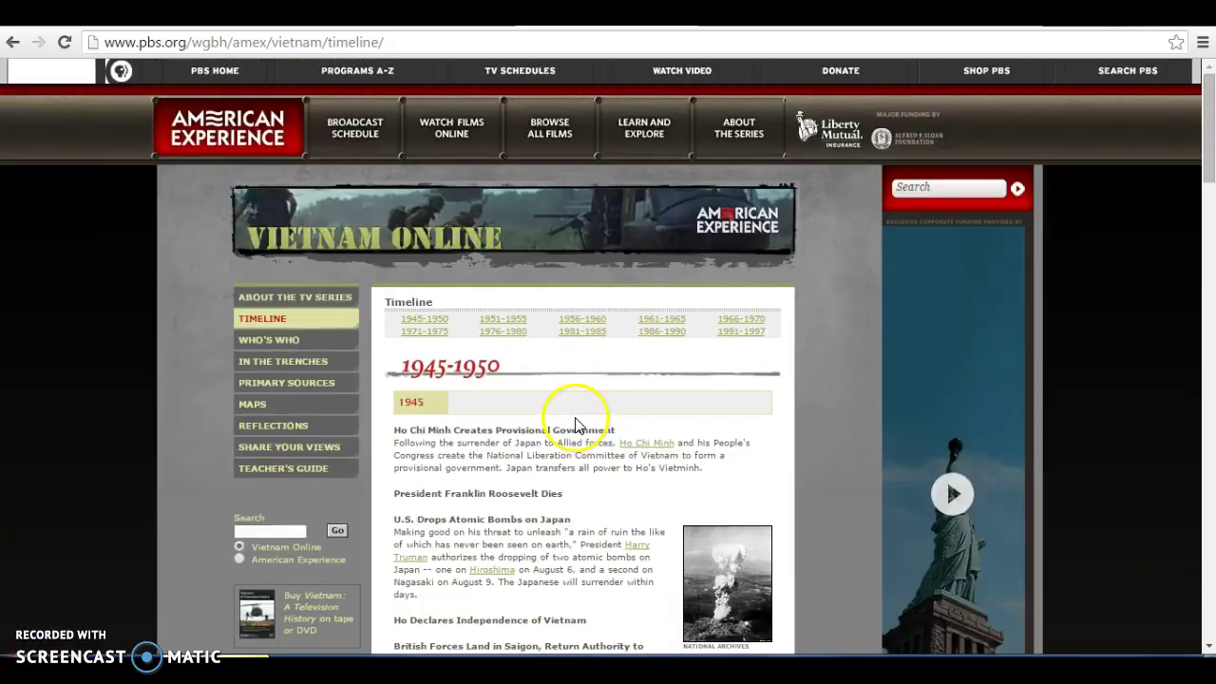
click(442, 30)
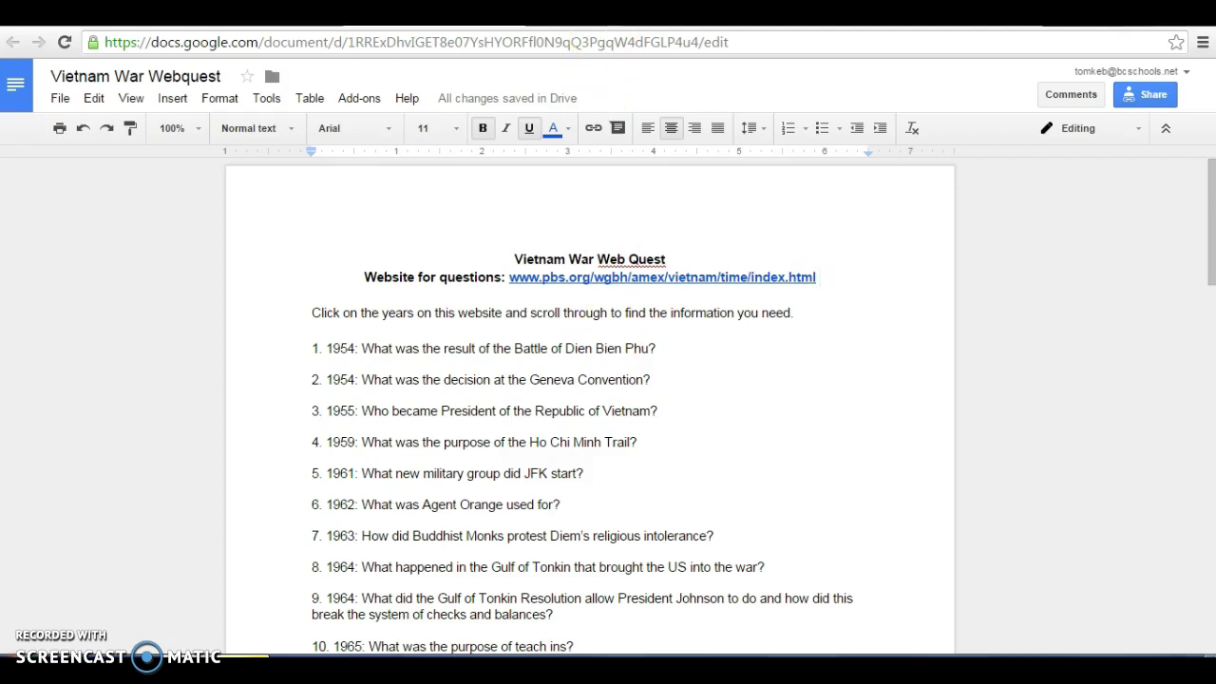
Step: Switch to the YouTube video "Turning in an Assignment in Google Classroom Student View October 2014" and view it in full screen
key(ctrl+Tab)
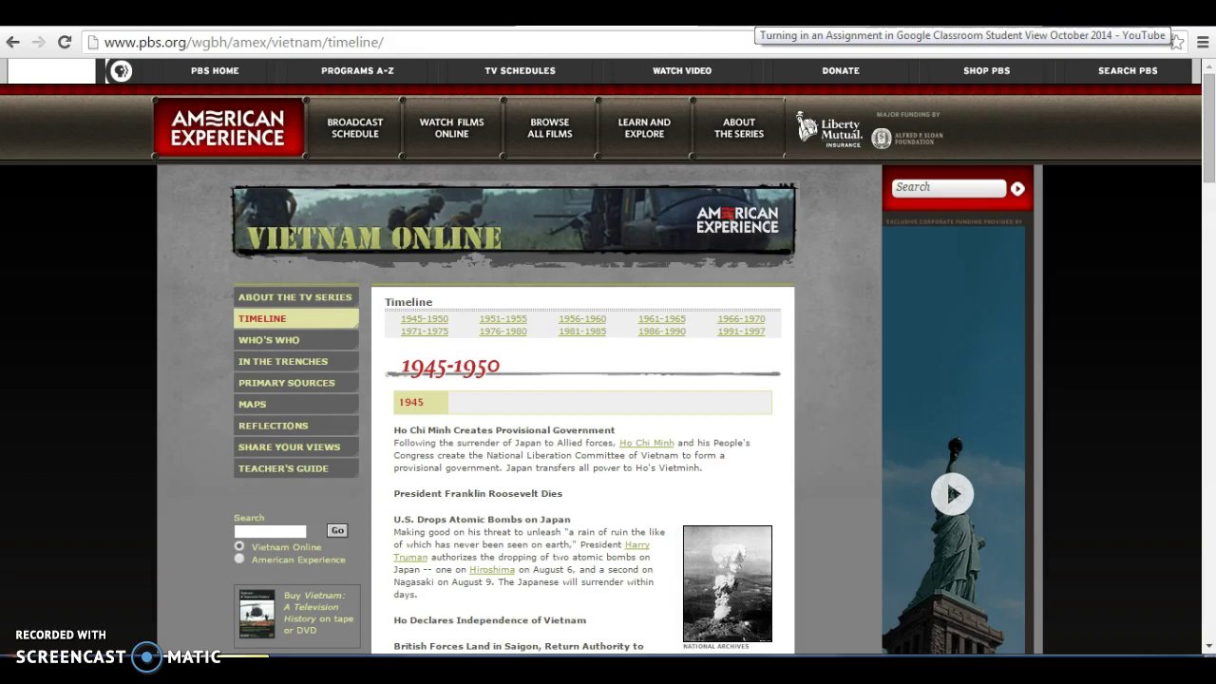
click(760, 14)
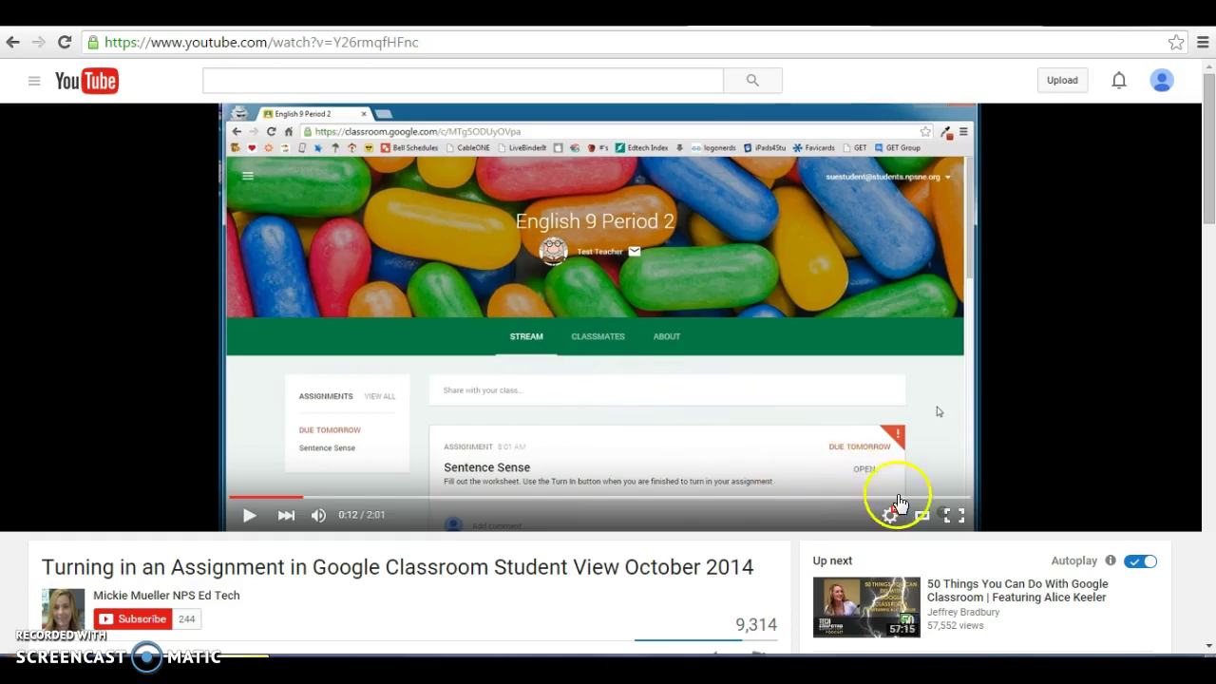
click(957, 515)
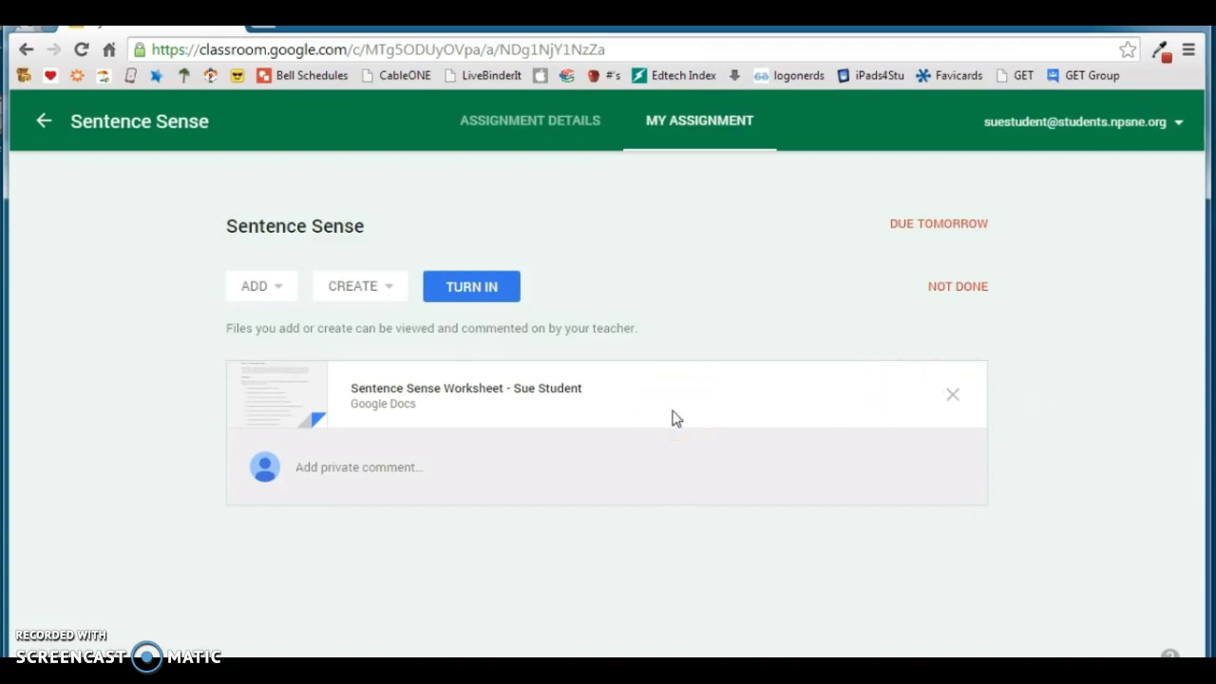
Step: Open the attached Sentence Sense Worksheet from the student's assignment and look through Exercises 1 and 2
click(538, 386)
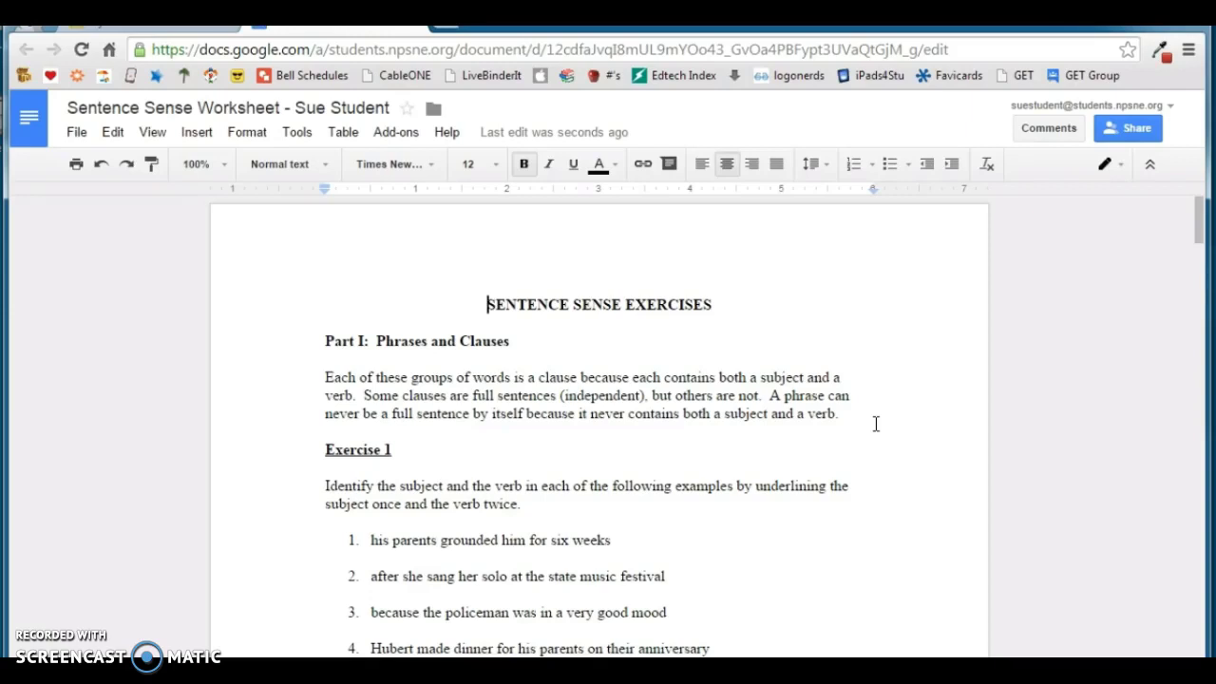
scroll(876, 424, down, 1)
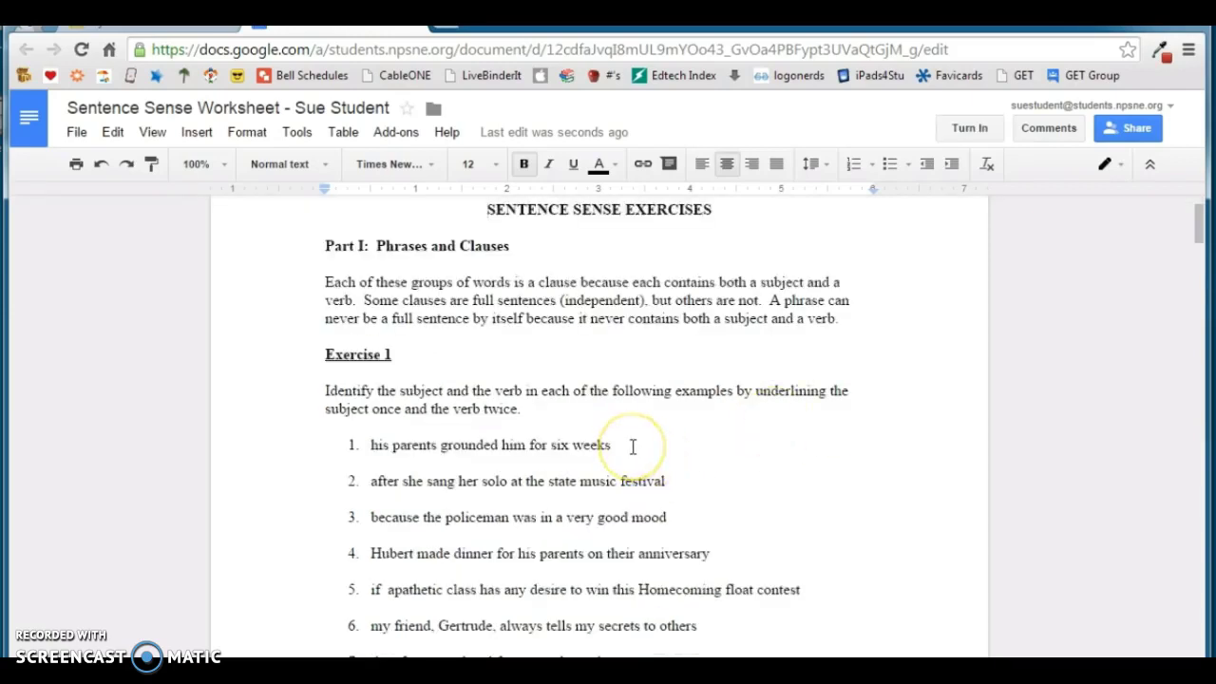
scroll(779, 478, down, 4)
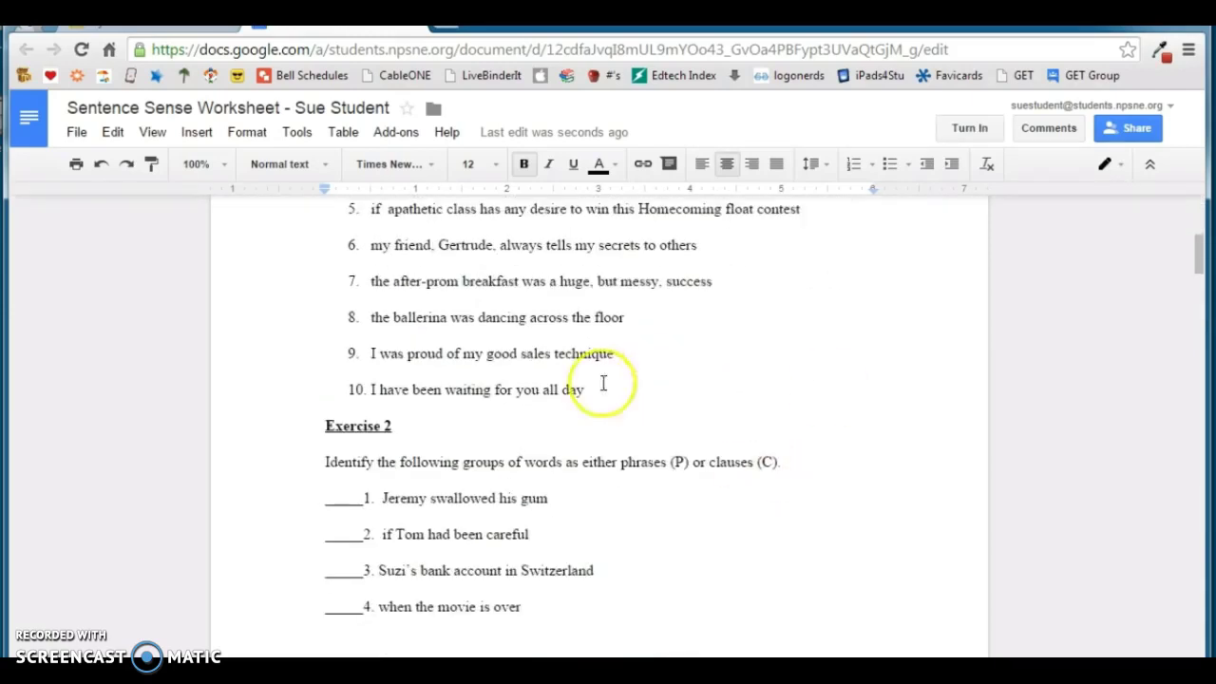
scroll(659, 390, up, 5)
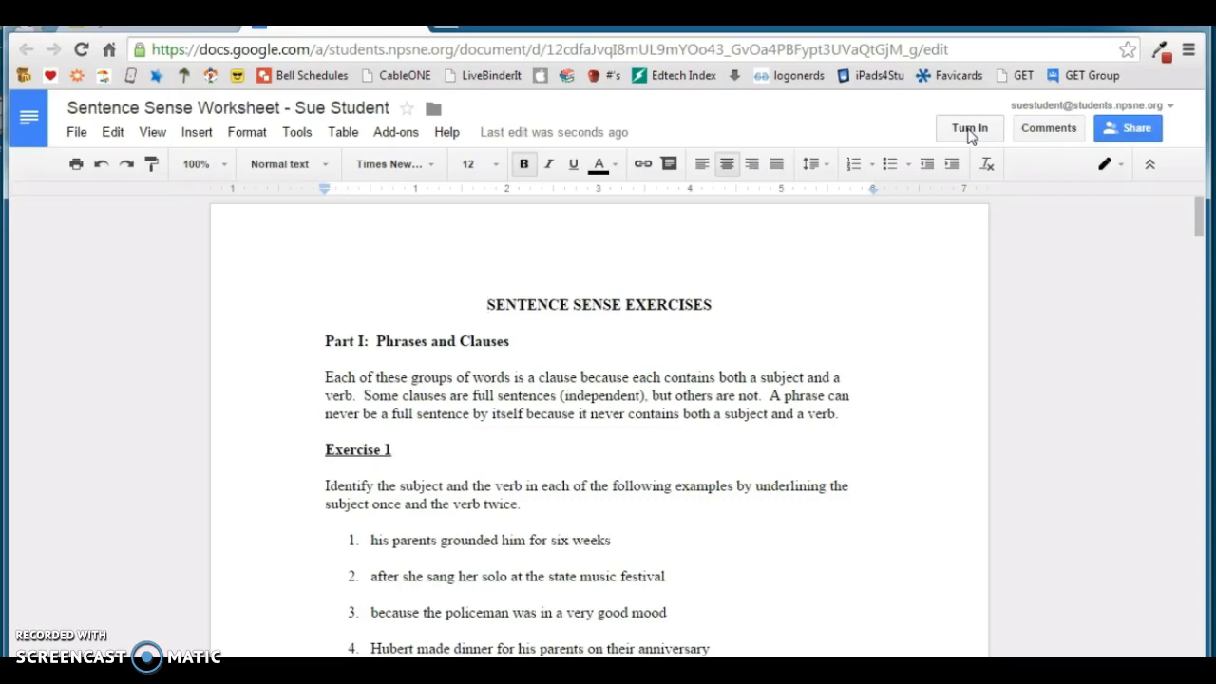
Step: Turn in the Sentence Sense Worksheet from the document and confirm the submission without a private note
click(969, 130)
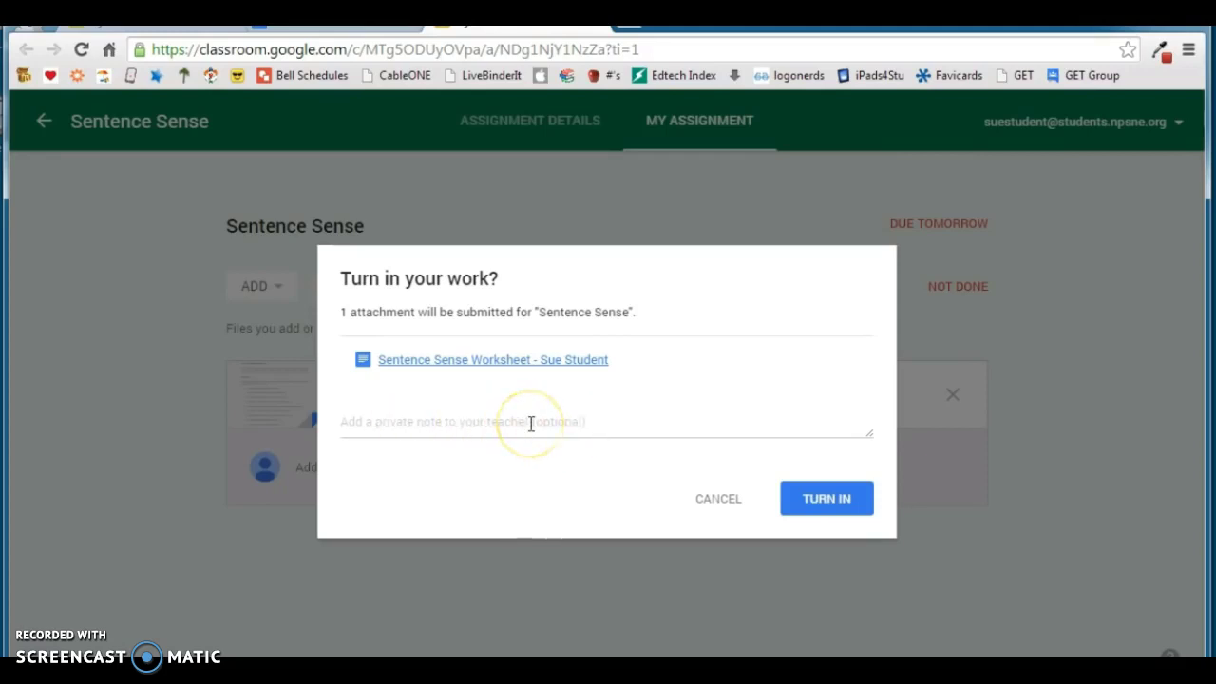
click(816, 502)
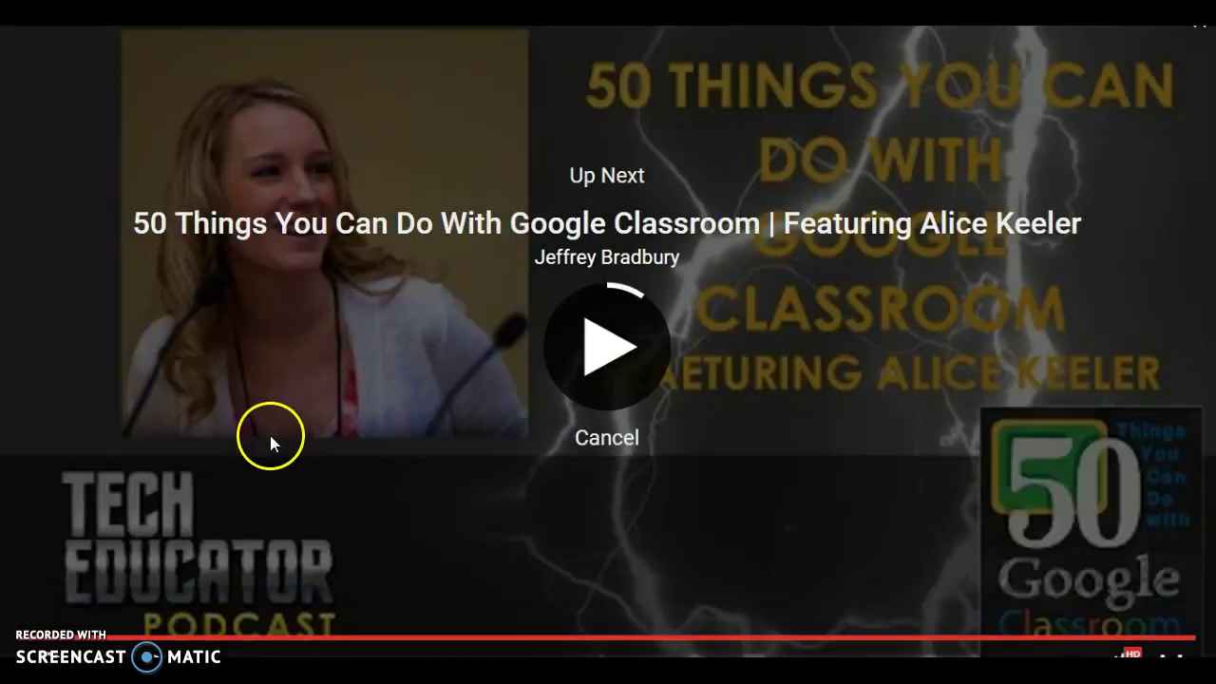
Step: Leave the full-screen video, switch to the U.S. History class in Google Classroom, and review the Vietnam War Webquest post and class code area
key(Escape)
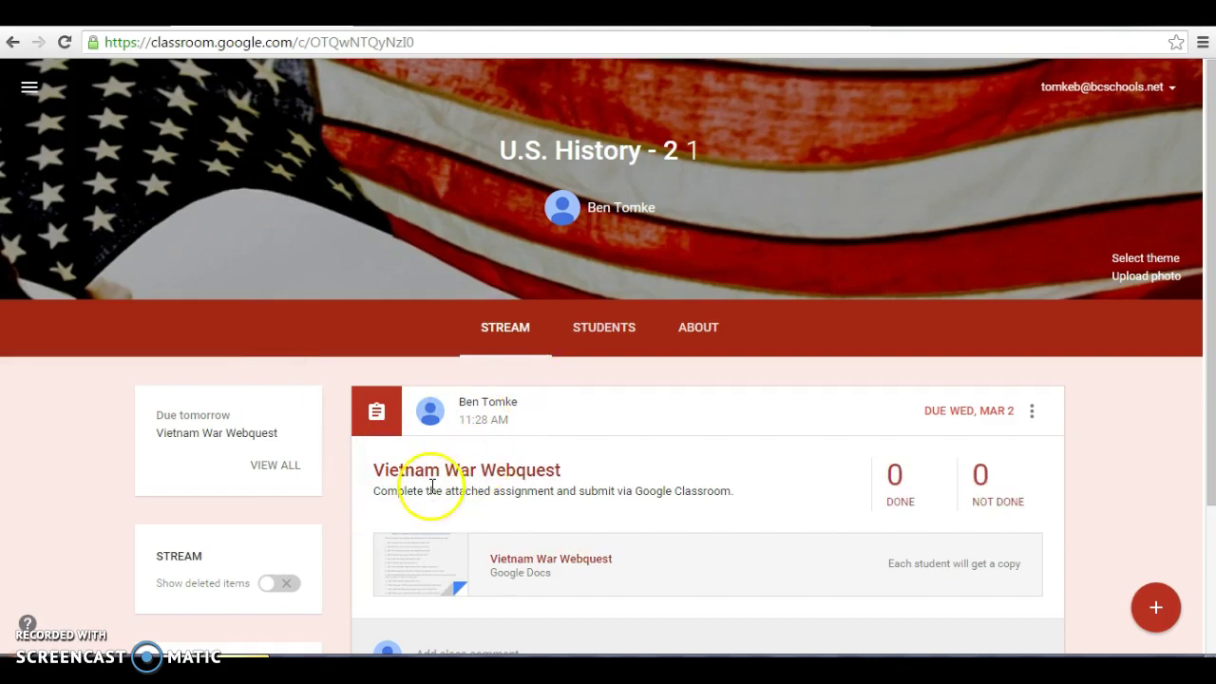
scroll(424, 489, down, 2)
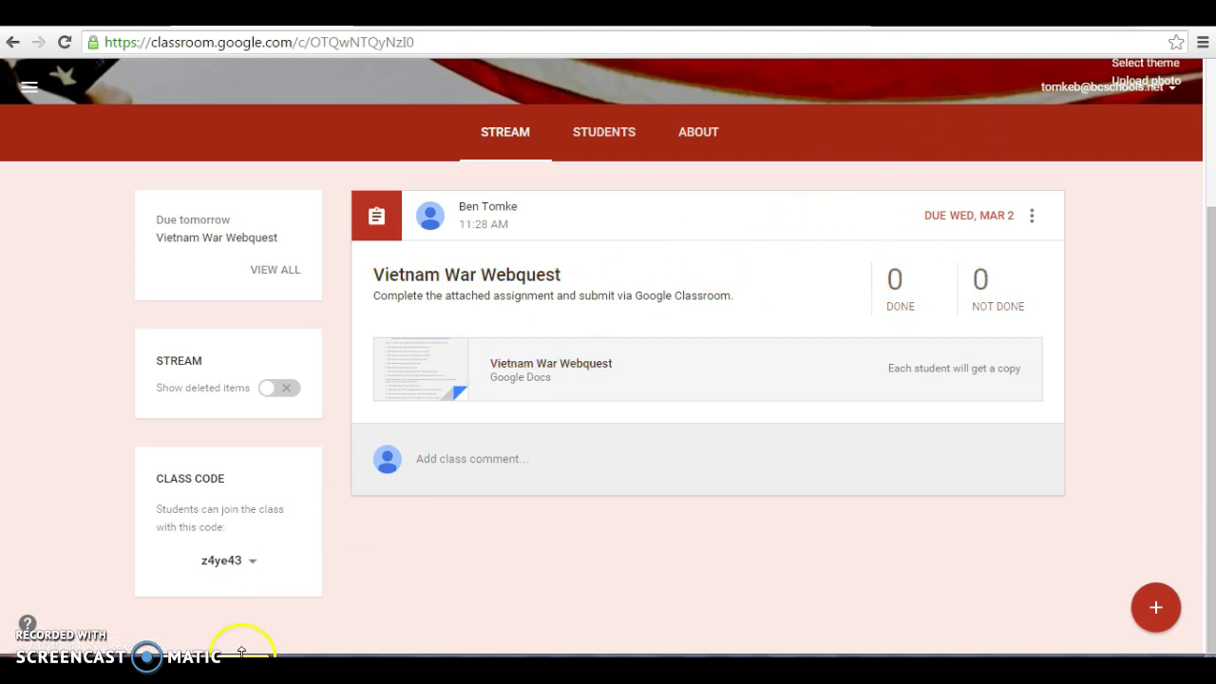
mouse_move(241, 627)
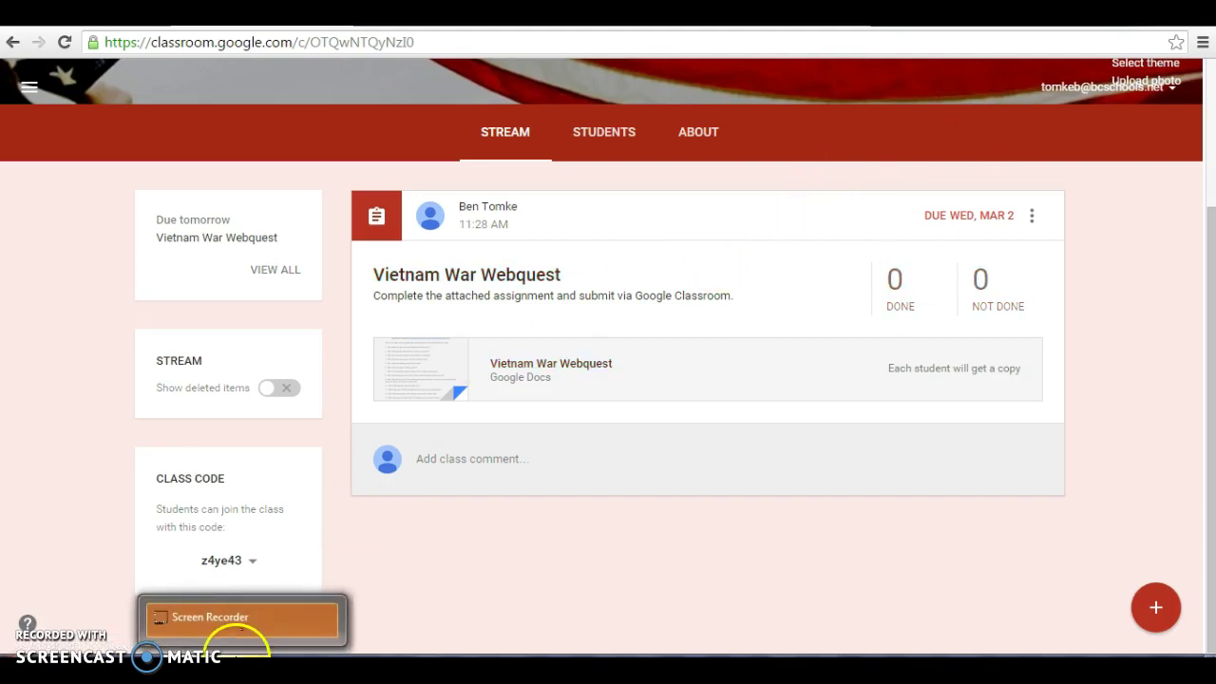